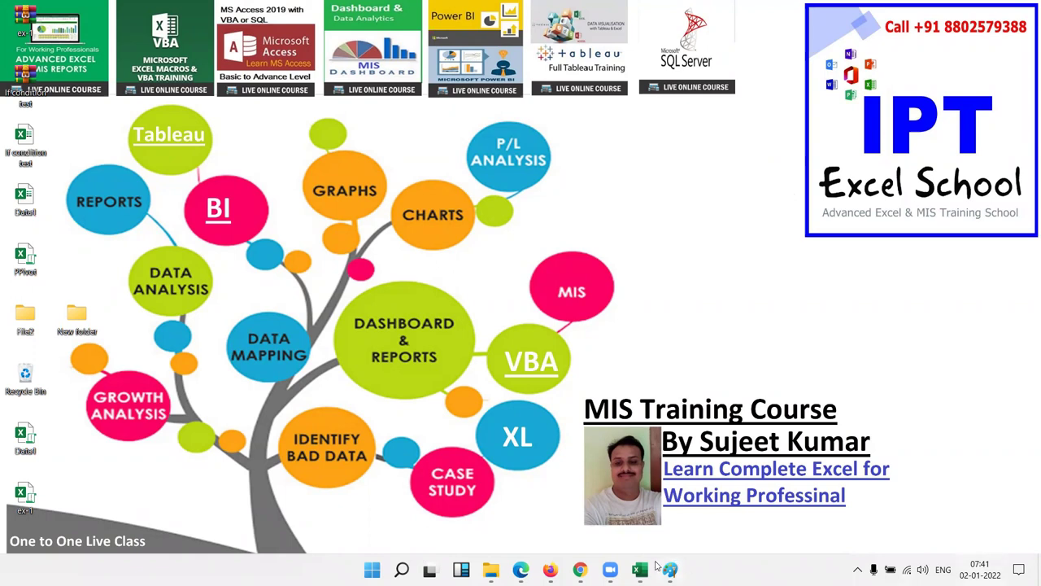
Open the Untitled spreadsheet from My Drive in Chrome.
mouse_move(648, 570)
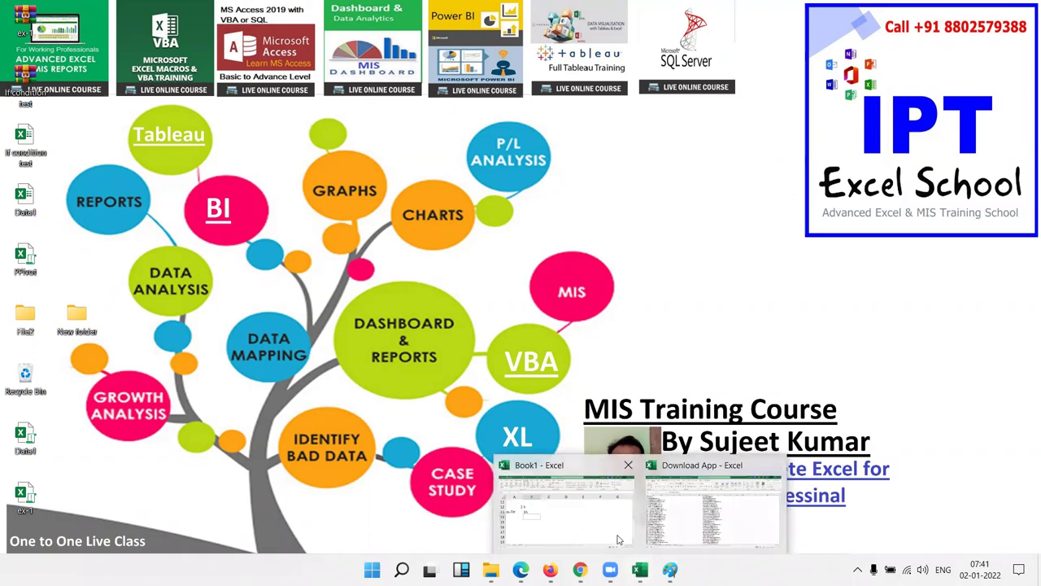
click(580, 569)
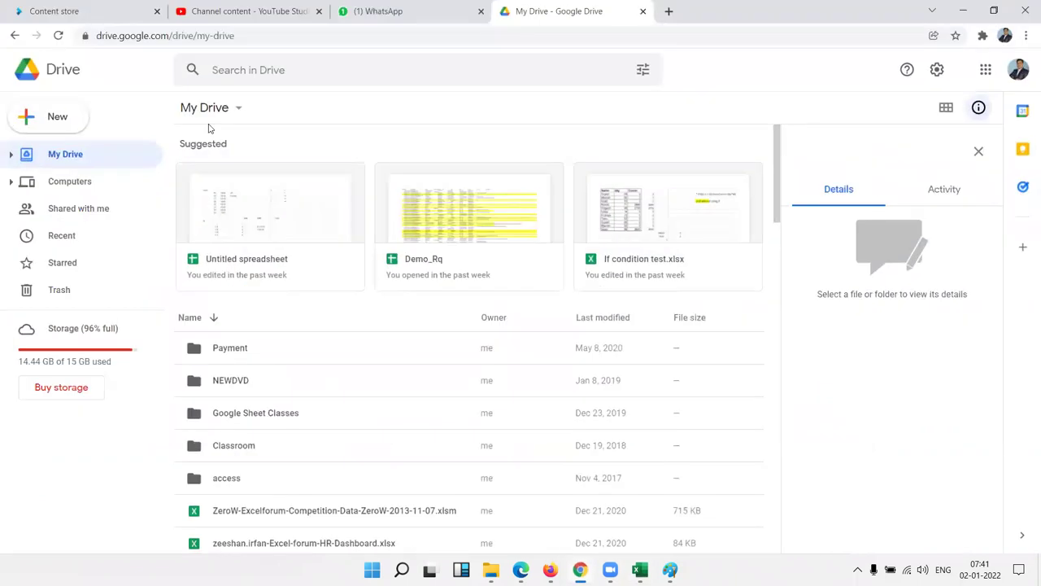
click(261, 215)
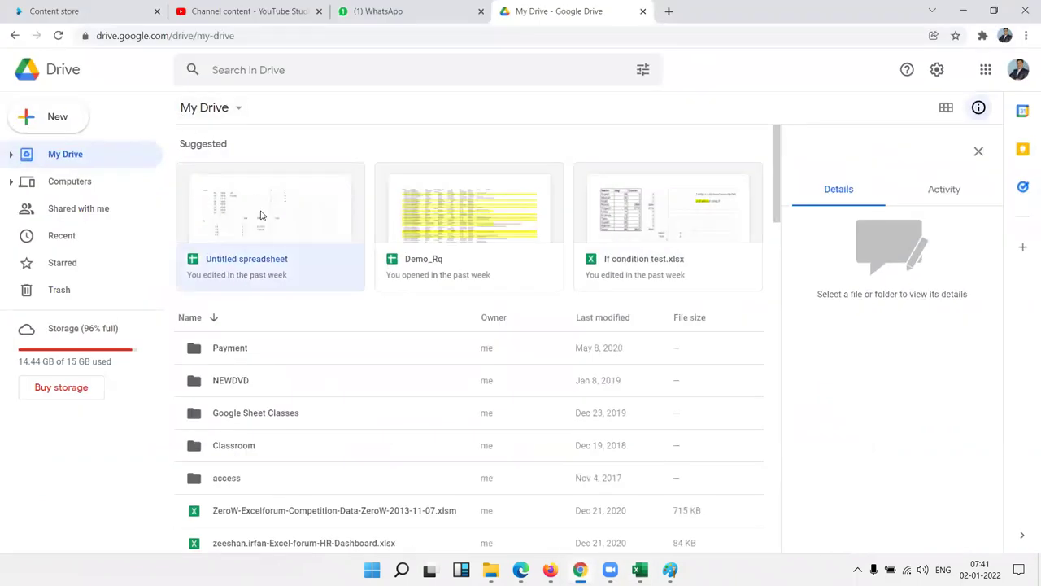
double_click(261, 214)
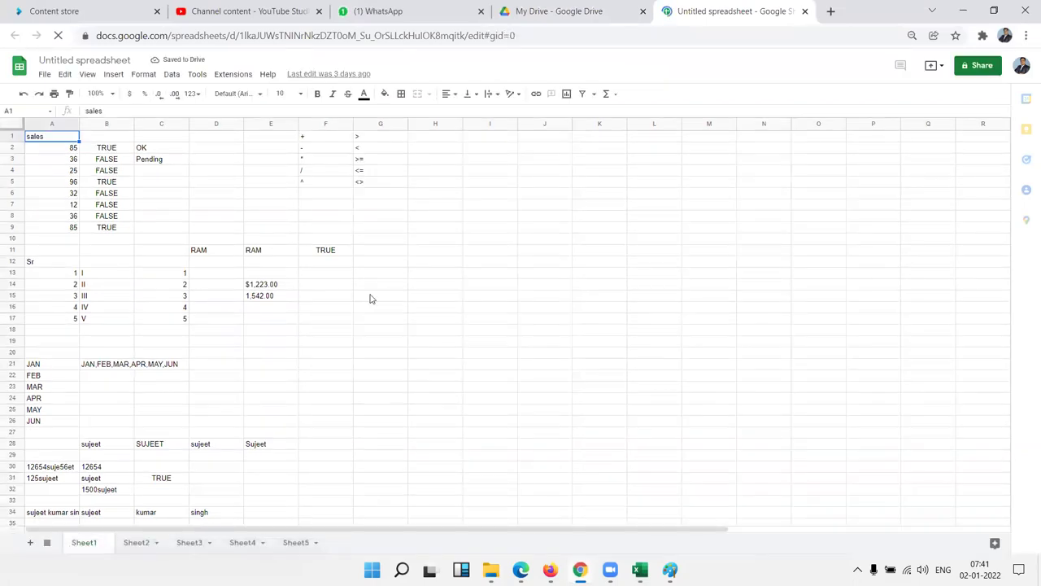
Switch to the Sheet5 tab and select cell C13.
scroll(252, 346, down, 3)
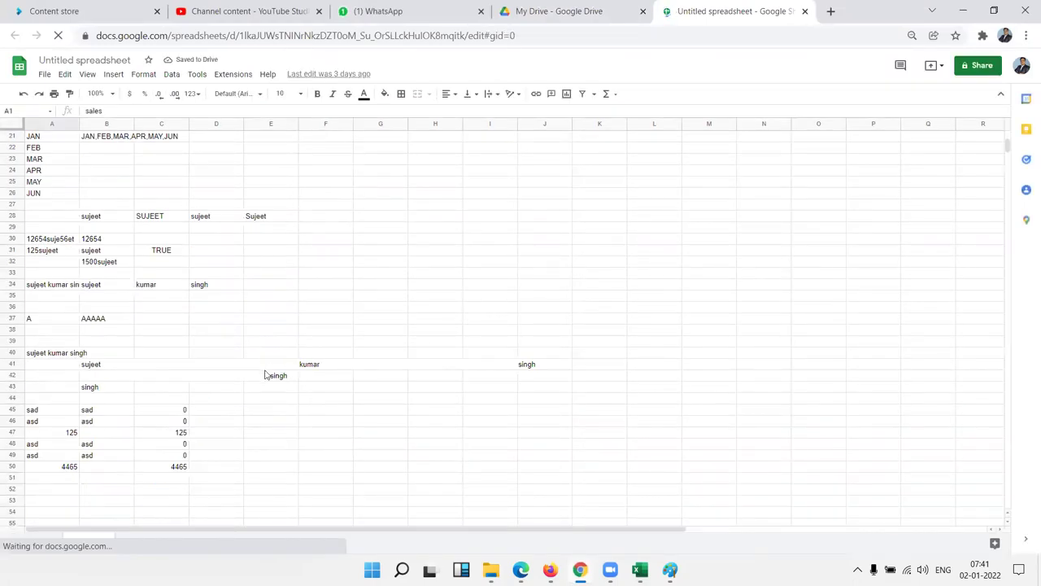
click(297, 545)
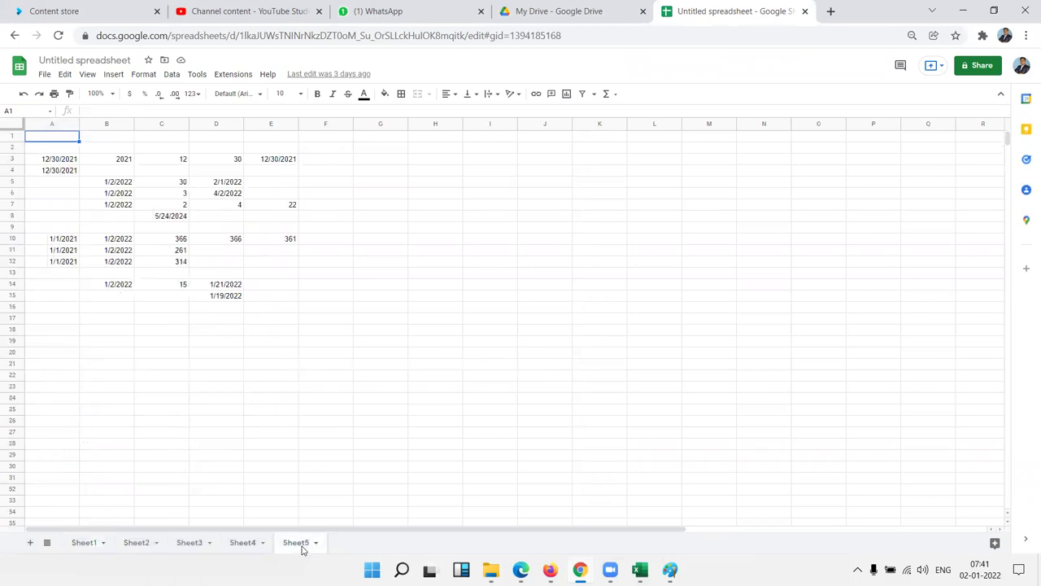
click(158, 276)
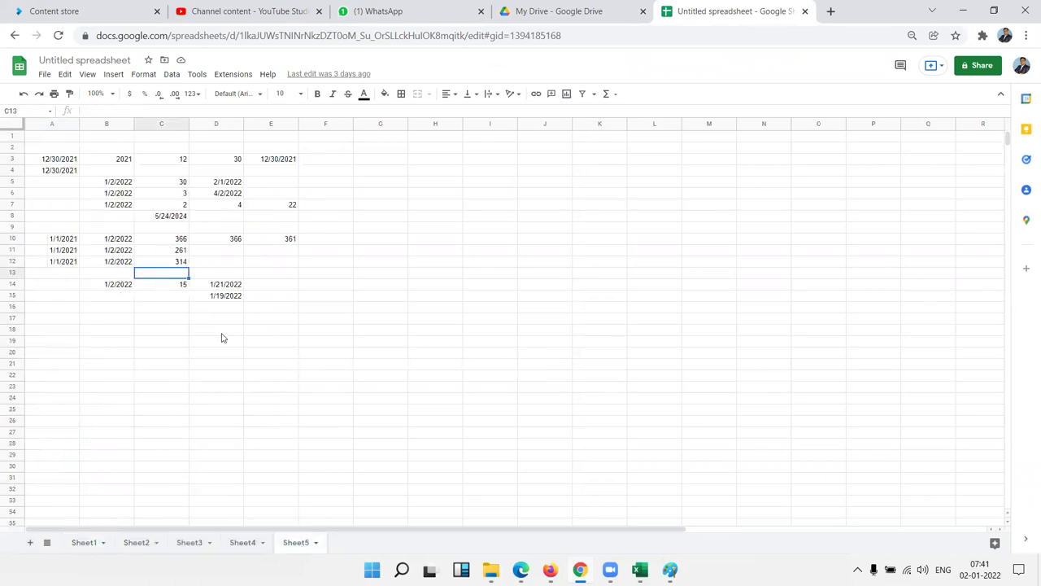
Zoom Sheet5 to 200% and select the TODAY formula in B14.
click(112, 96)
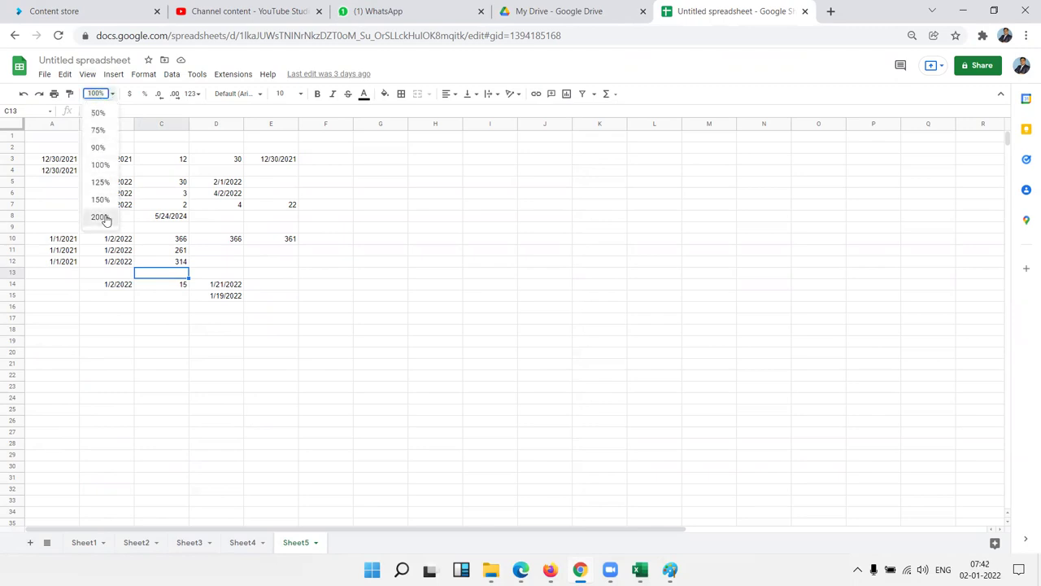
click(109, 217)
scroll(270, 279, down, 2)
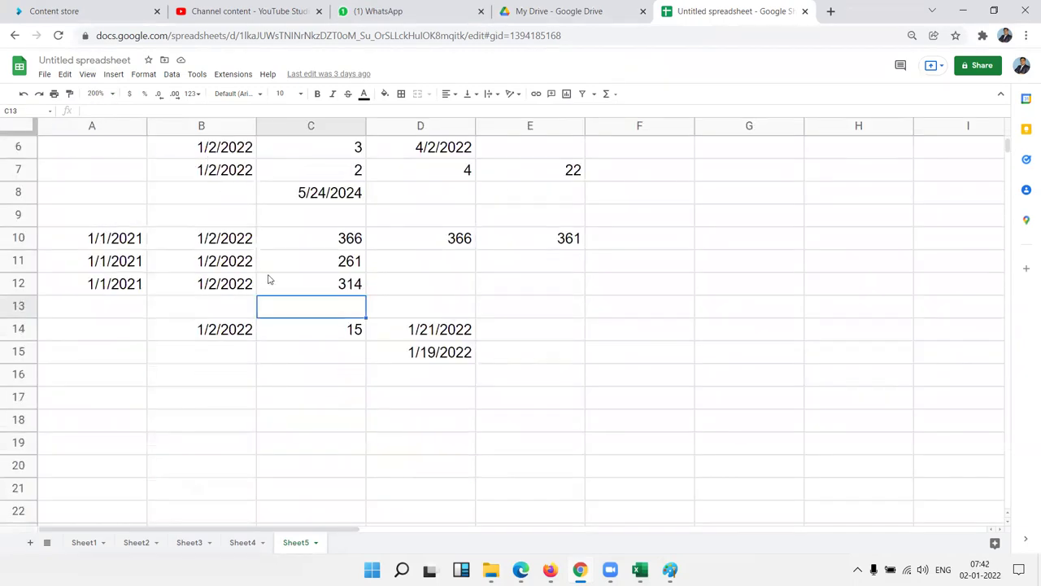
click(240, 336)
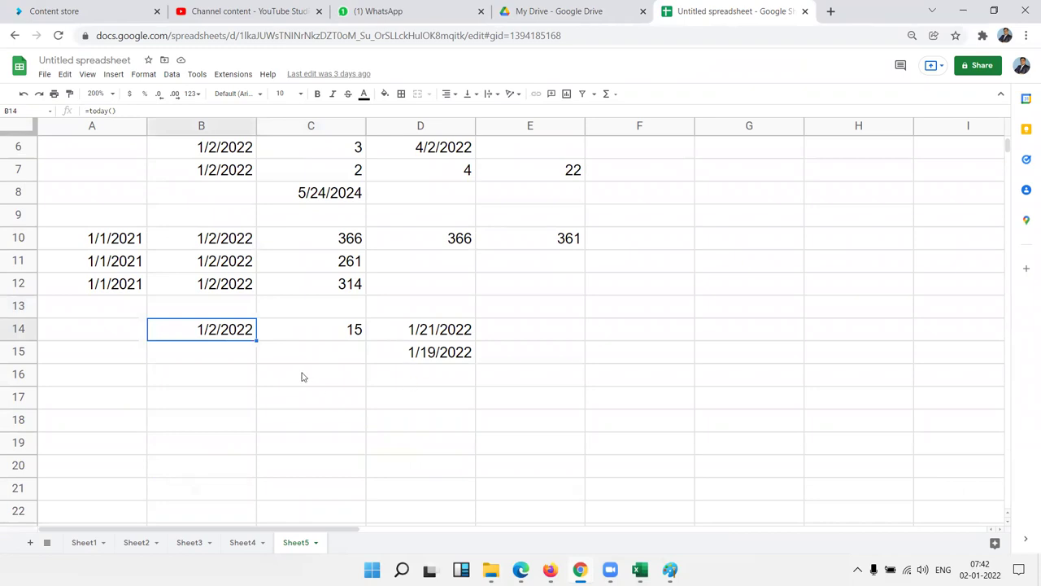
scroll(253, 317, down, 4)
scroll(220, 293, up, 2)
Enter the time 7:42 in A16 and check its full value.
click(99, 269)
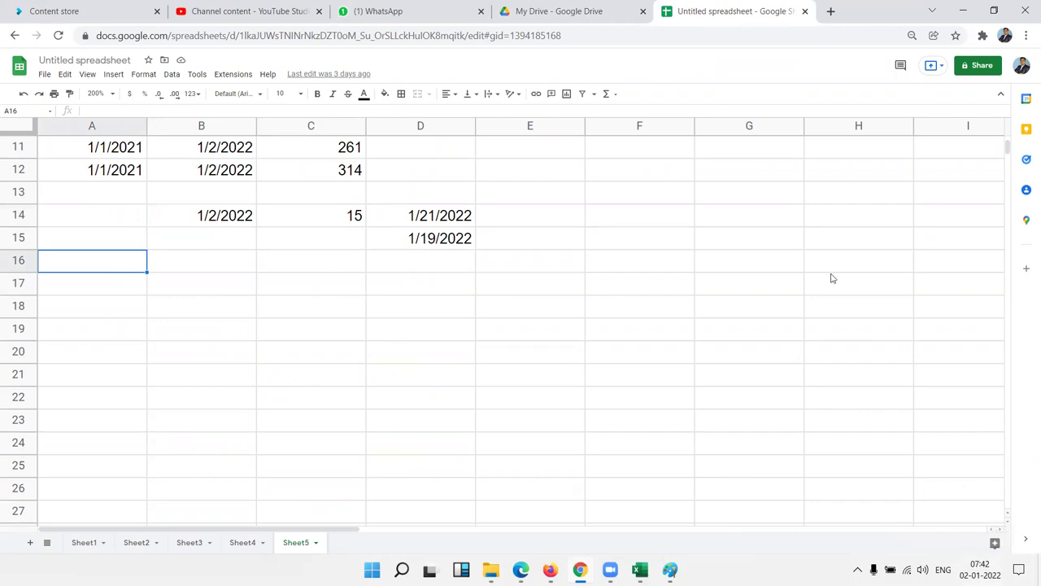
text(7:42)
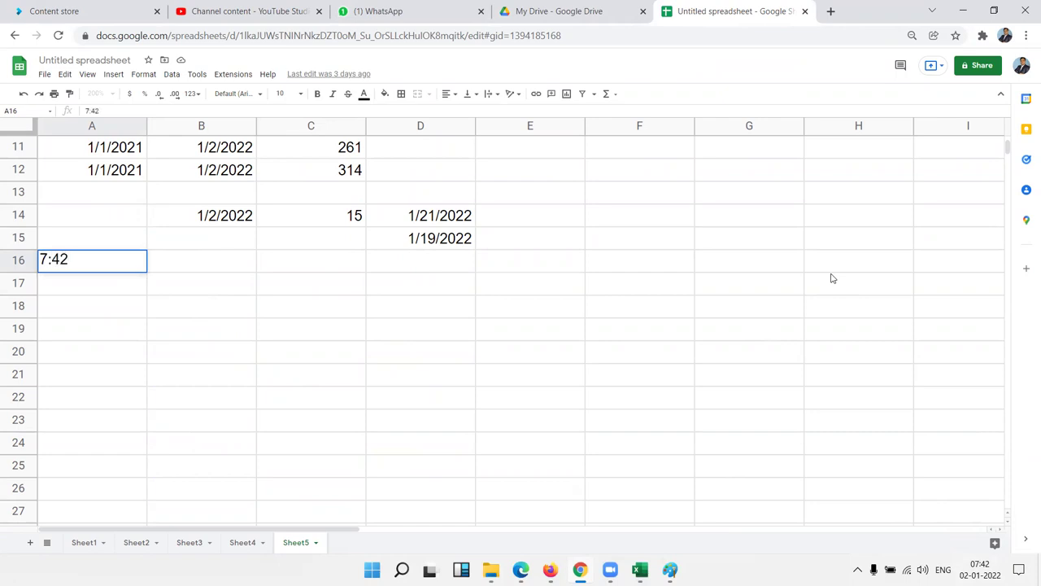
key(Return)
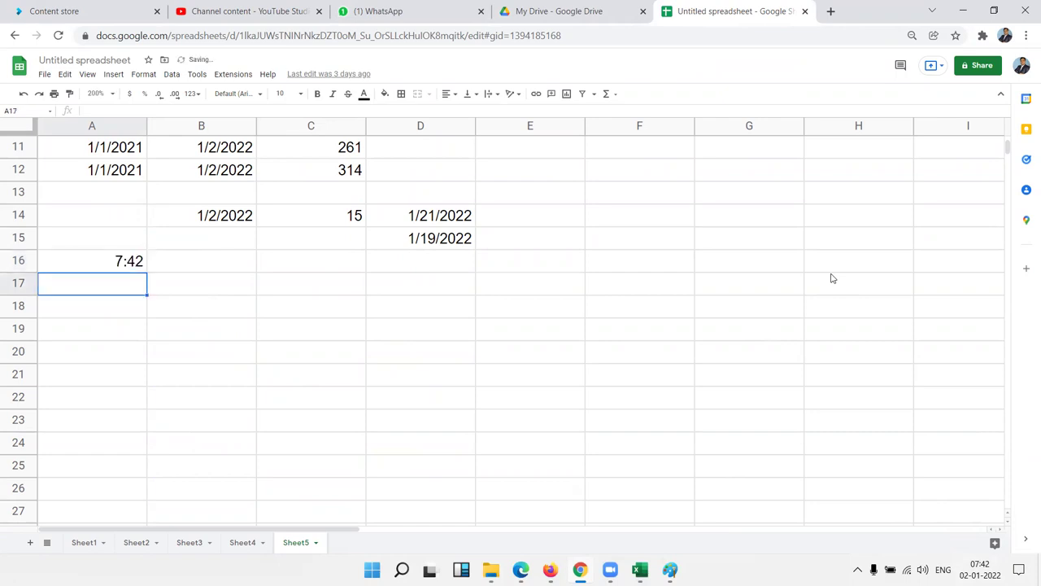
key(Up)
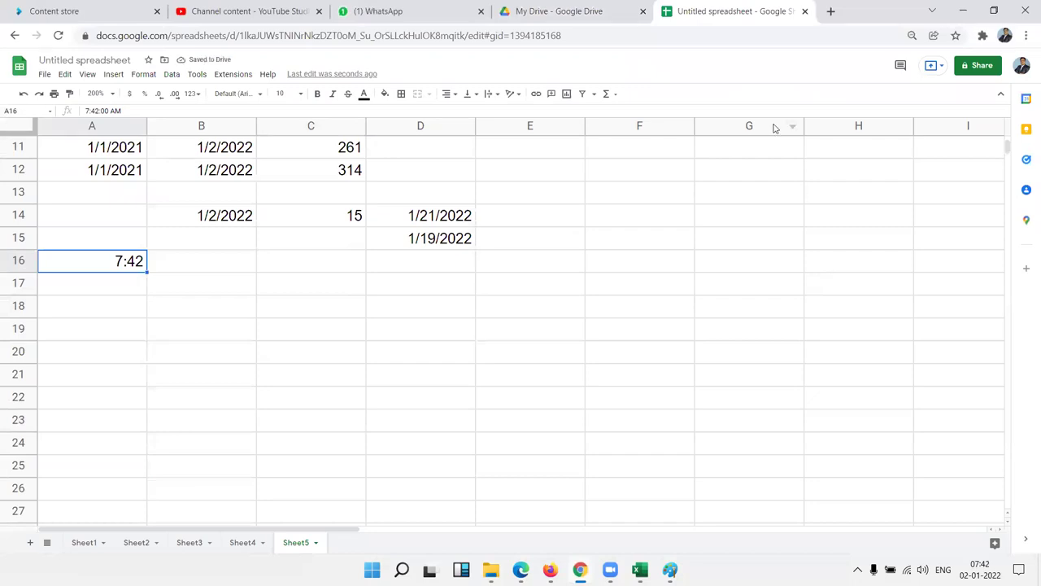
click(200, 111)
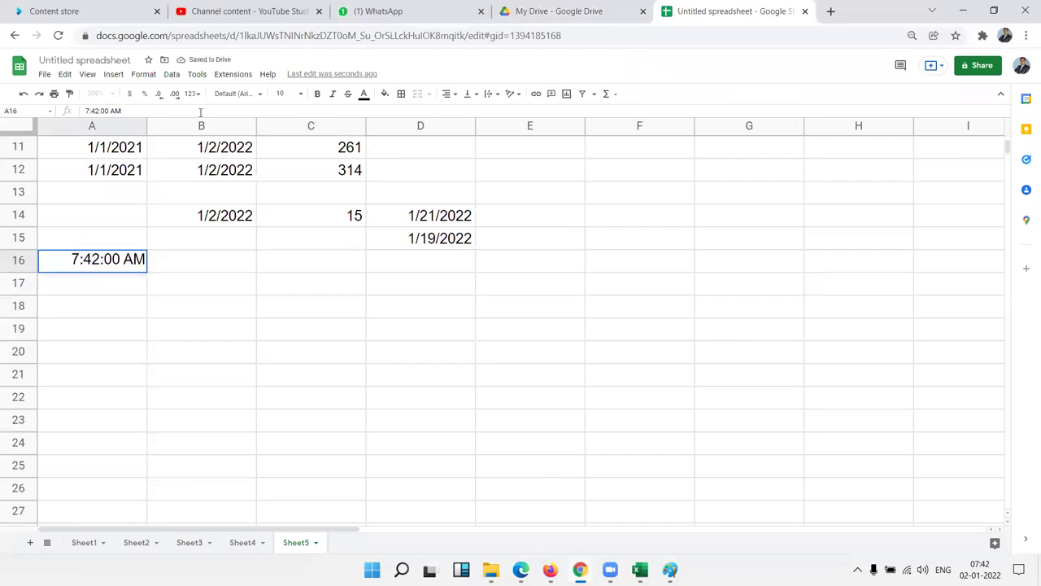
key(Escape)
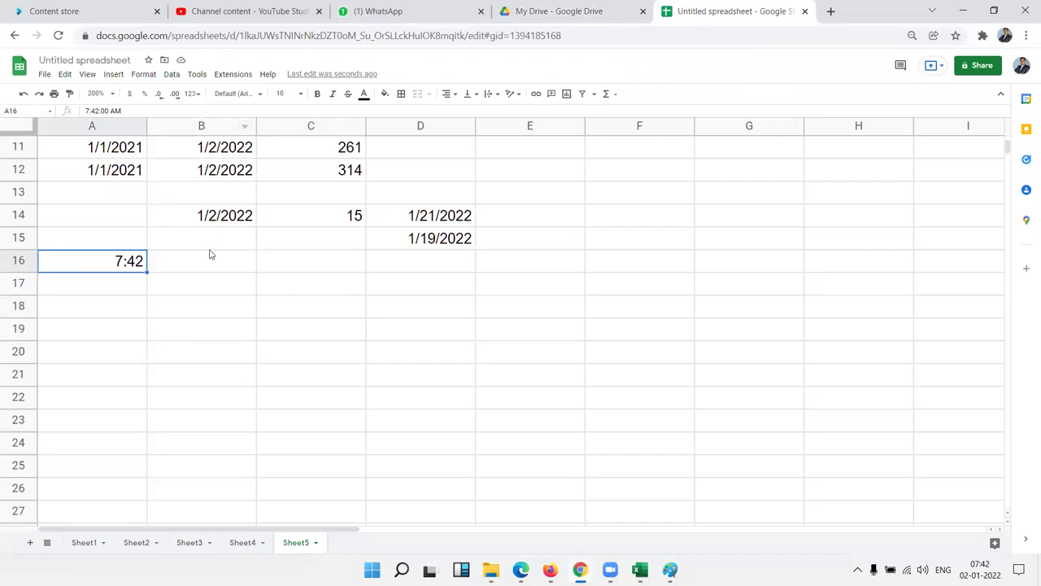
Enter 8:00 PM in B16, re-entering it as 20:00.
click(210, 254)
text(8:00)
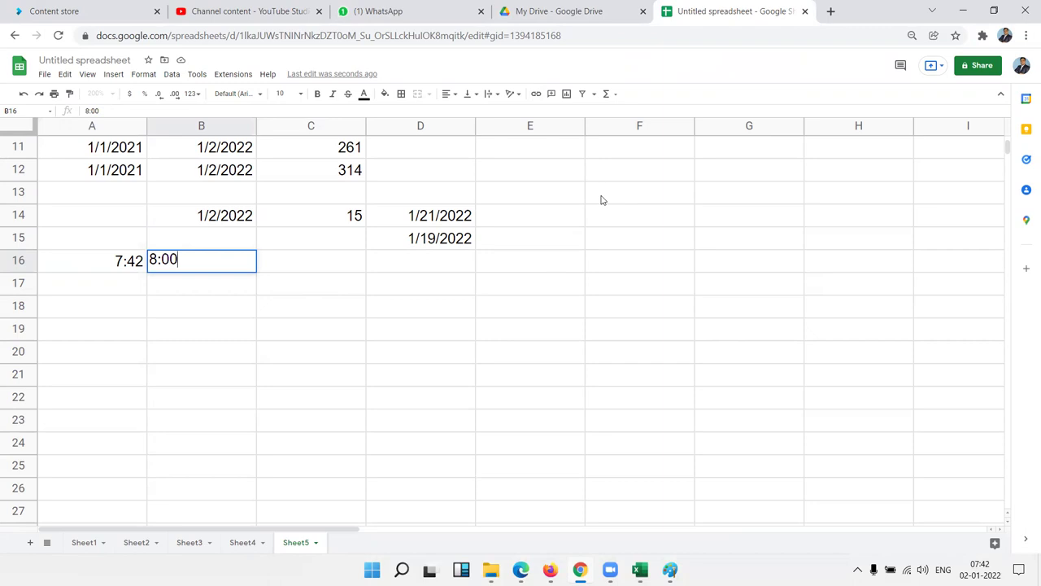
text( PM)
key(Return)
key(Up)
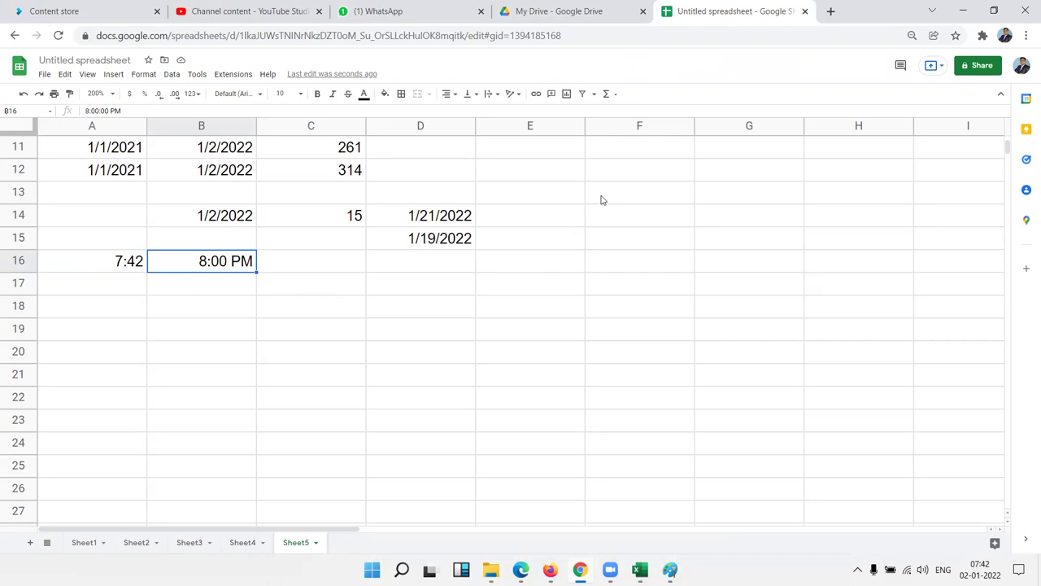
text(20:00)
key(Return)
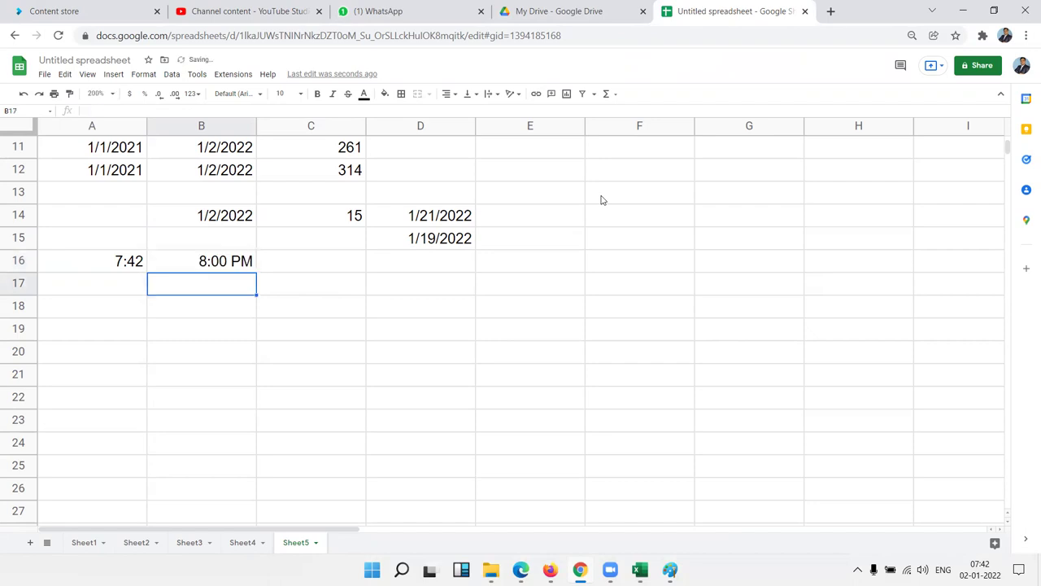
key(Up)
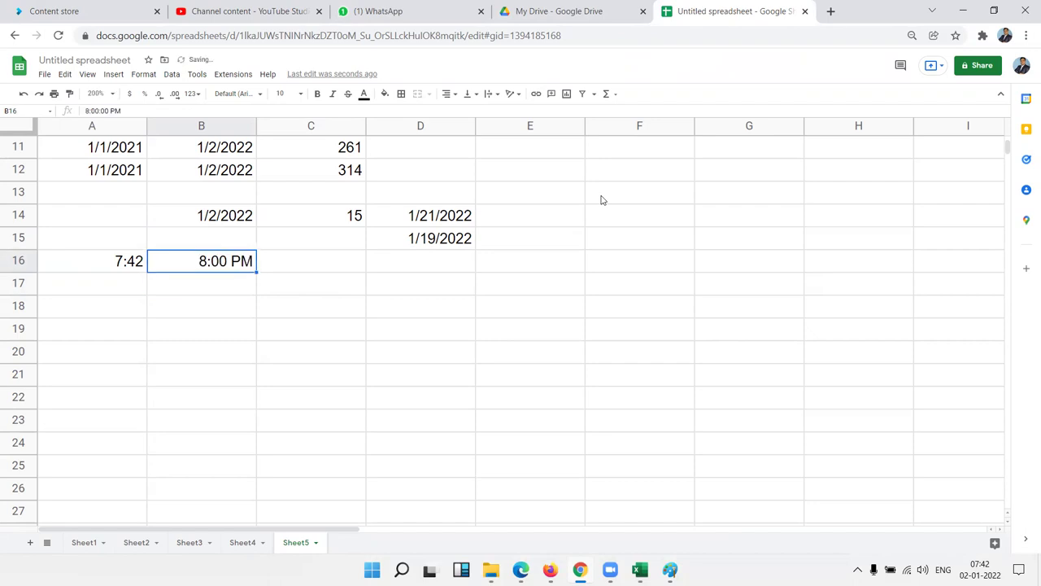
key(Down)
key(Up)
Move to B18 and begin a =time formula.
key(Left)
key(Down)
key(Down)
key(Right)
text(=time)
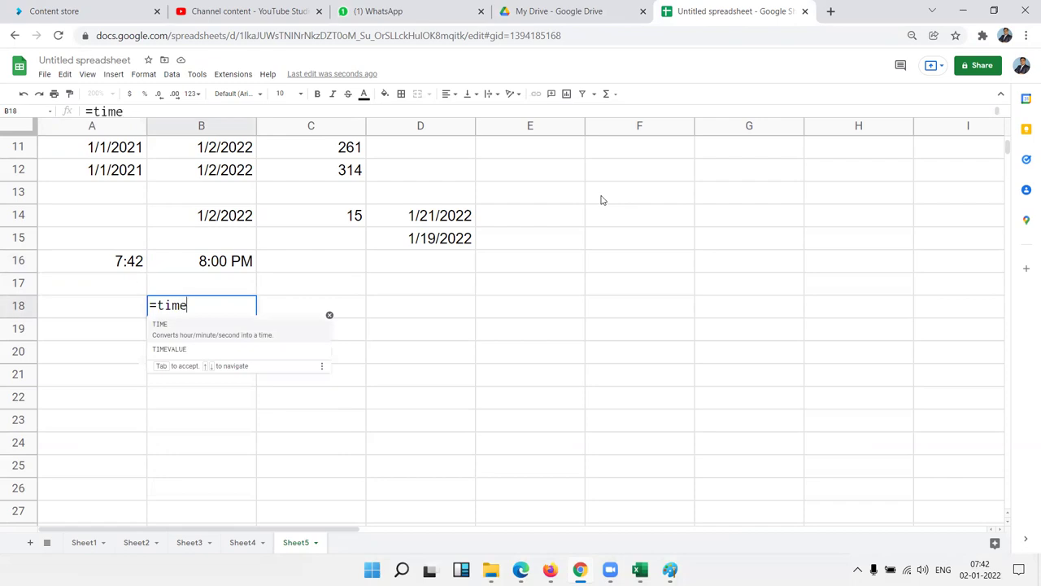
Replace B18's formula with =NOW() and autofit column B to show 1/2/2022 7:43:08.
key(BackSpace)
key(BackSpace)
key(BackSpace)
key(BackSpace)
text(no)
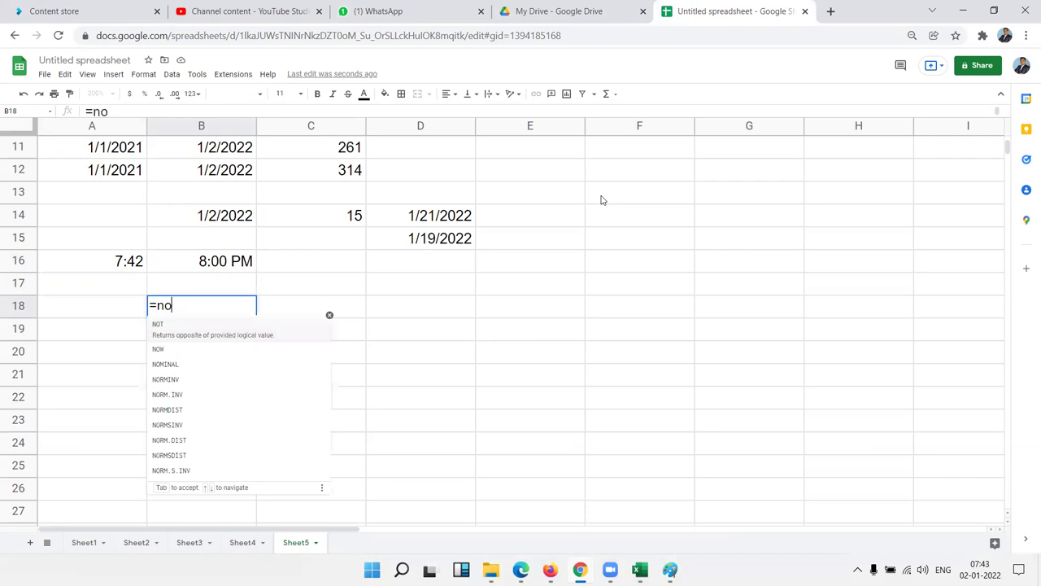
text(w)
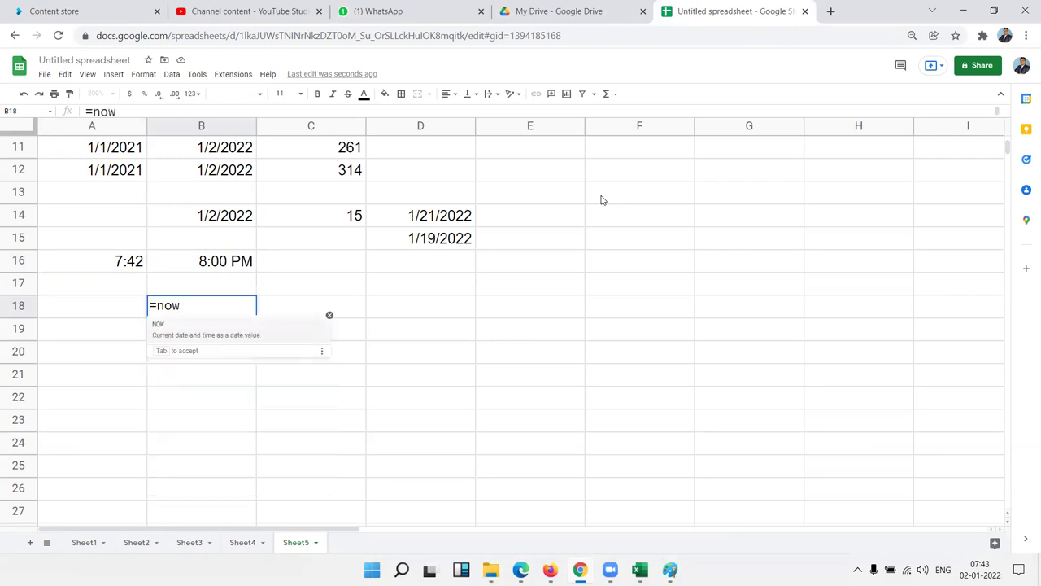
key(Tab)
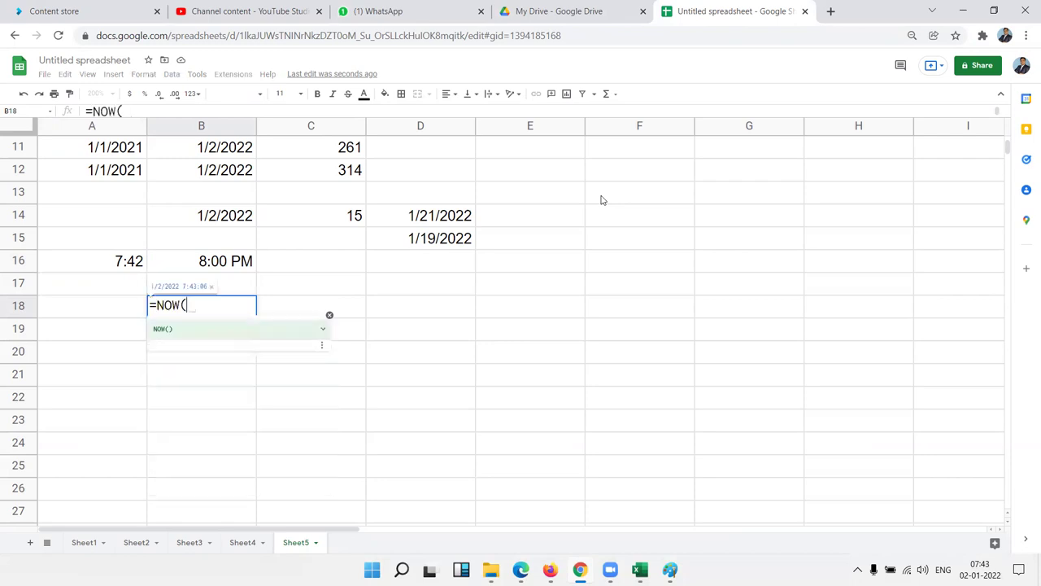
text())
key(Return)
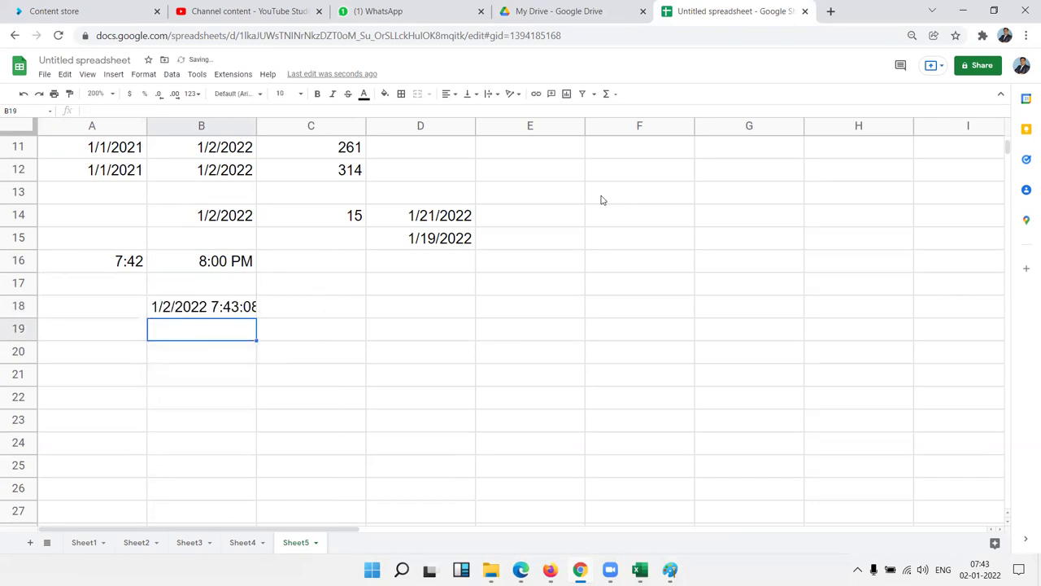
key(Up)
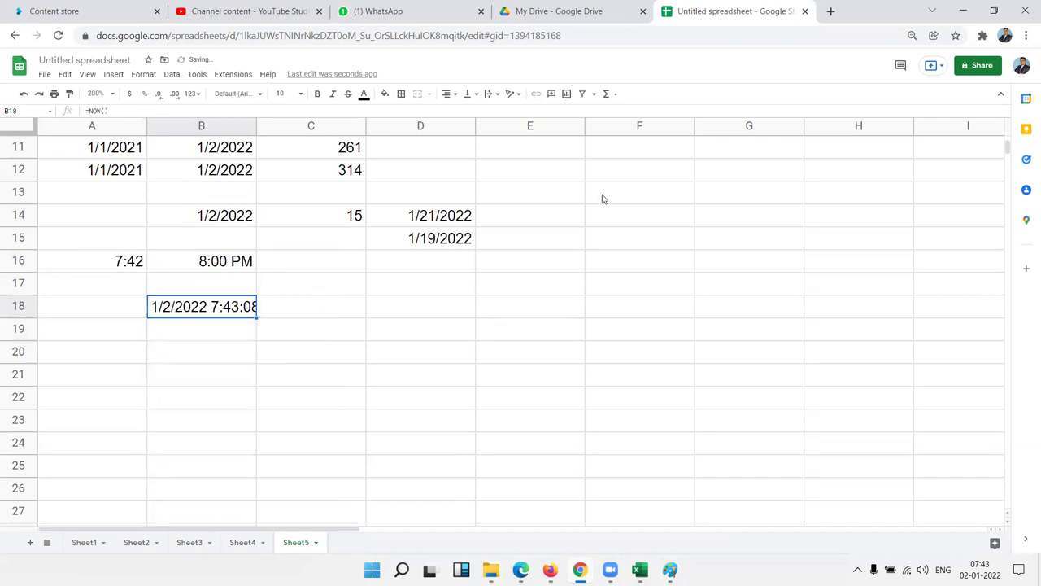
key(Right)
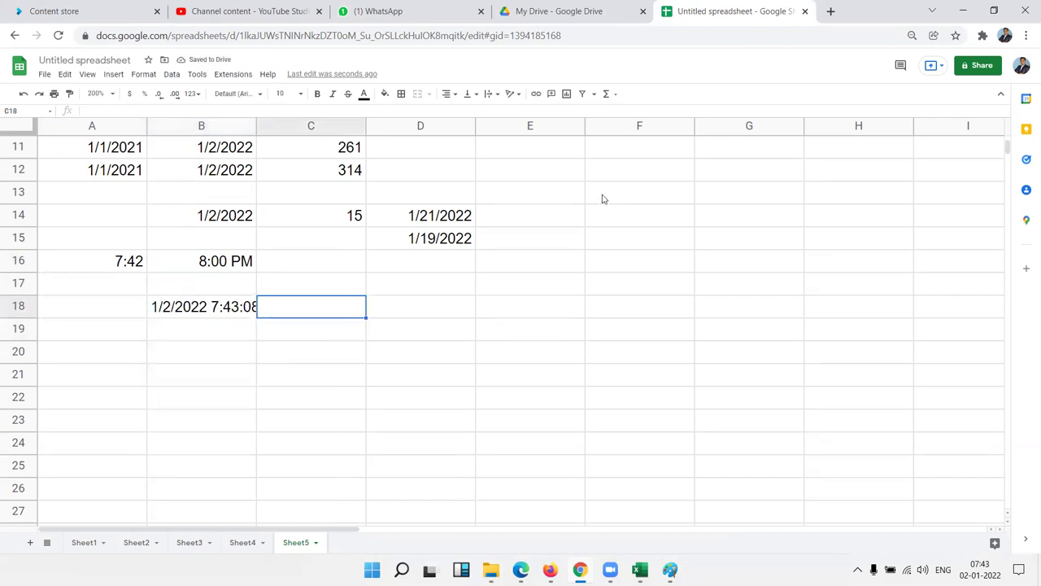
double_click(253, 125)
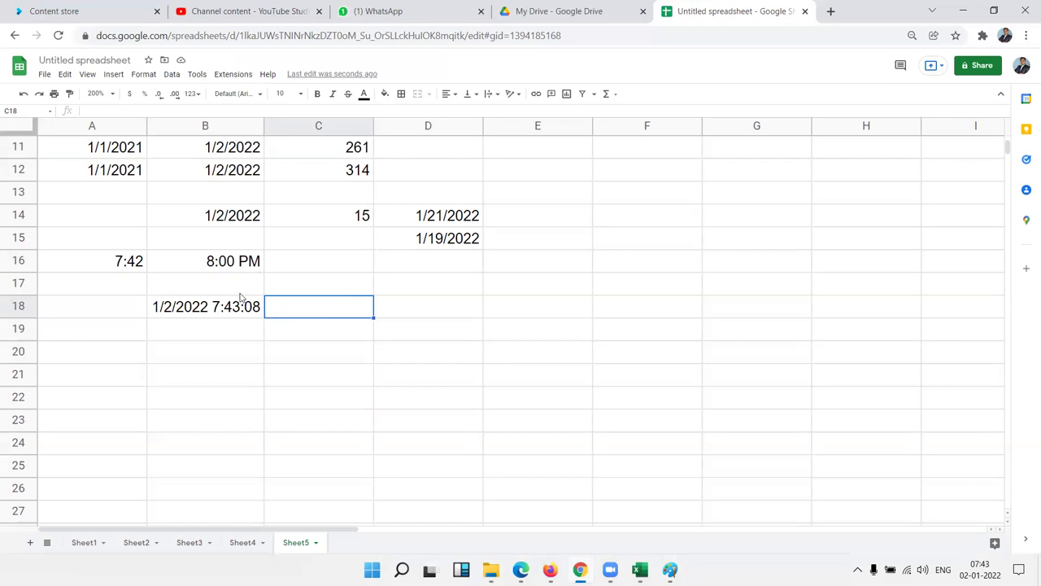
Enter =HOUR(B18) in C18, giving 7.
text(=)
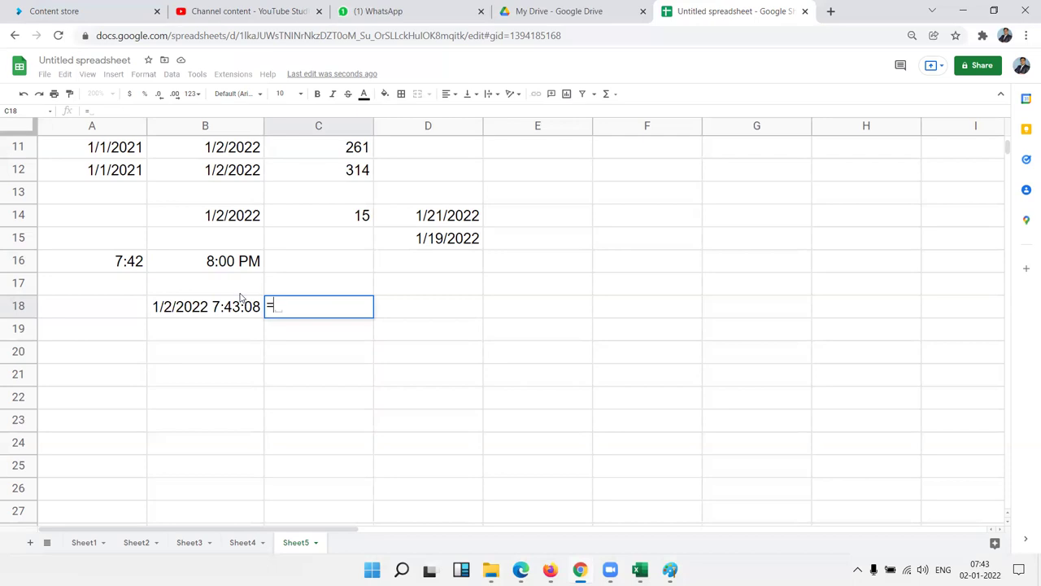
text(ho)
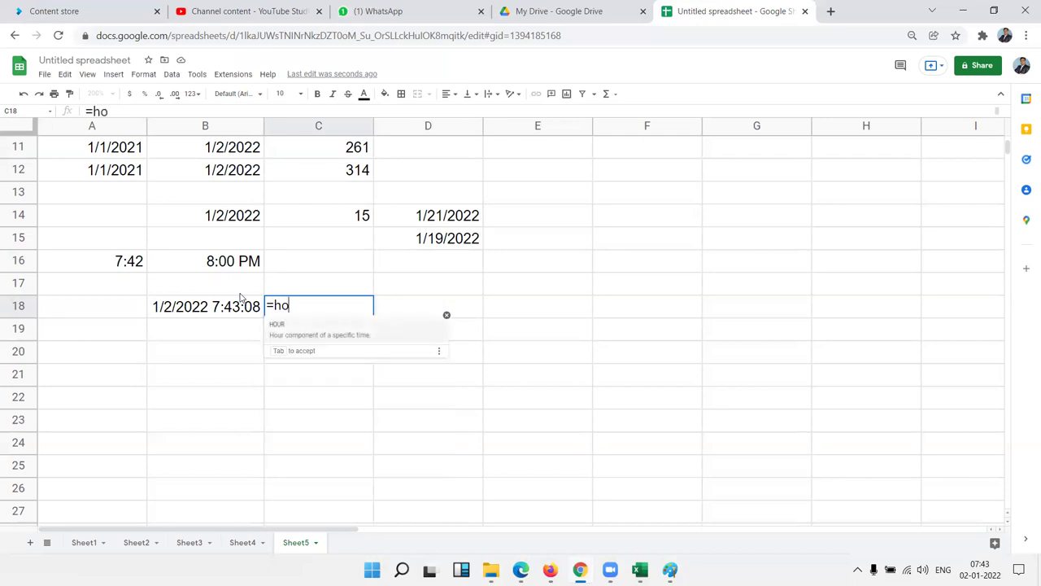
key(Tab)
click(240, 298)
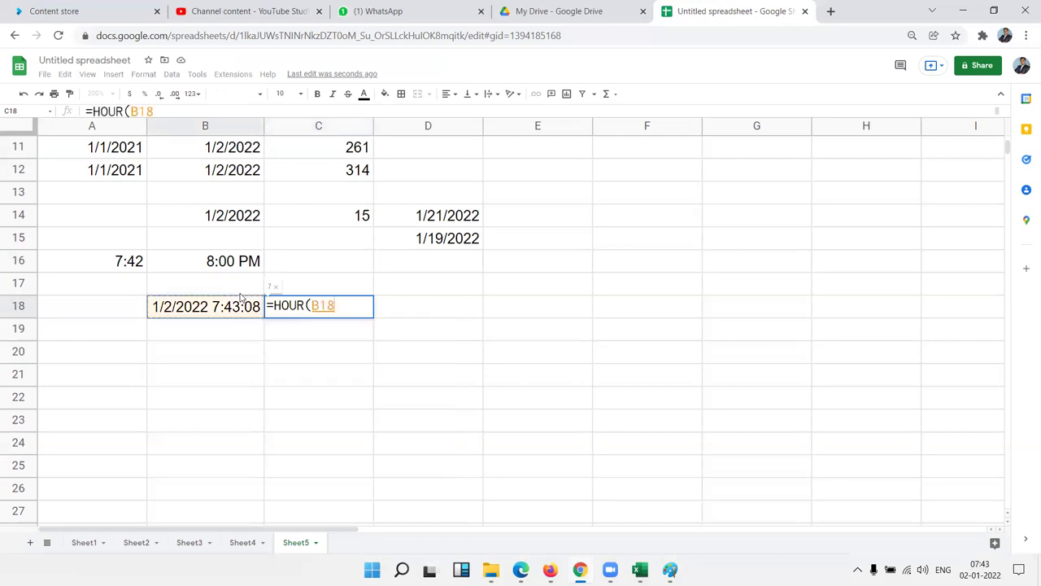
key(Return)
key(Up)
key(Right)
Enter =MINUTE(B18) in D18, giving 43.
text(=)
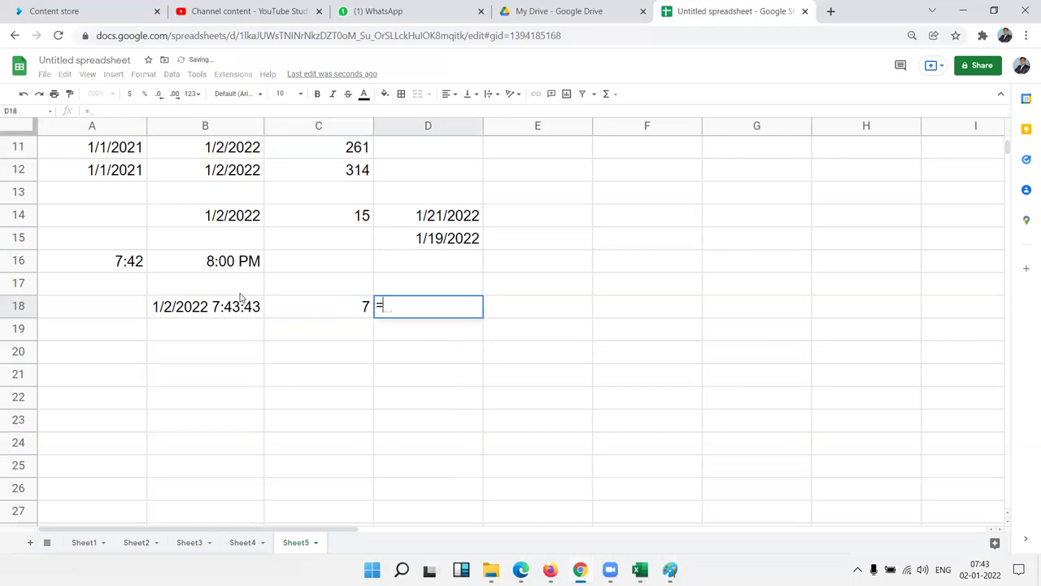
text(min)
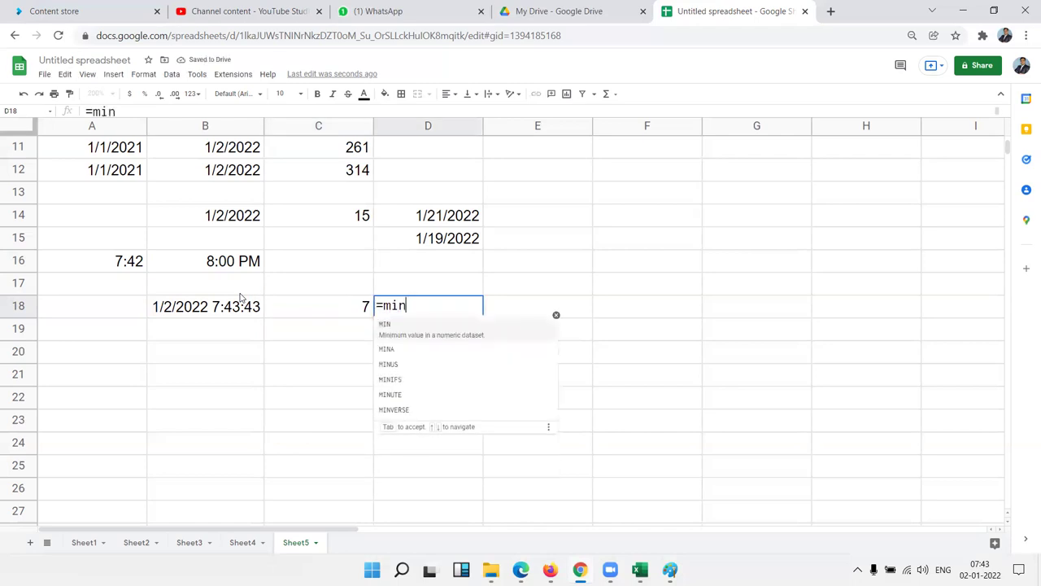
text(t)
key(BackSpace)
key(BackSpace)
key(BackSpace)
text(i)
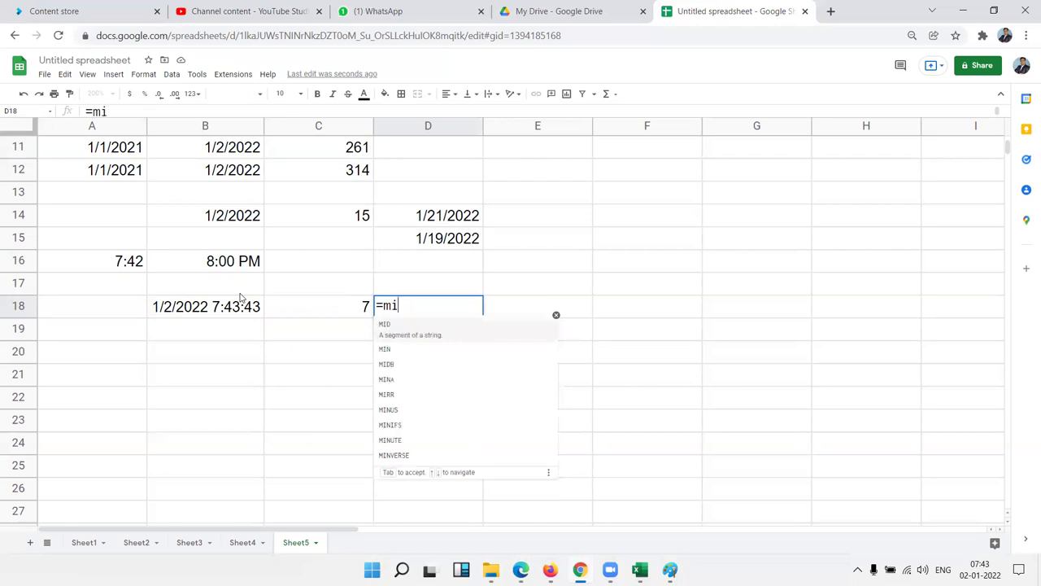
text(n)
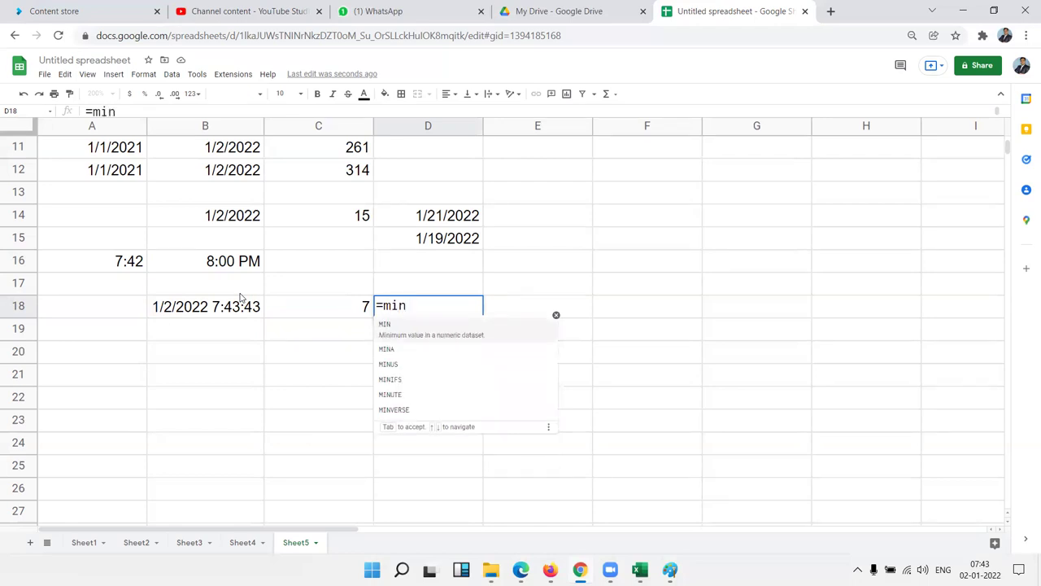
key(Down)
key(Down)
key(Down)
key(Down)
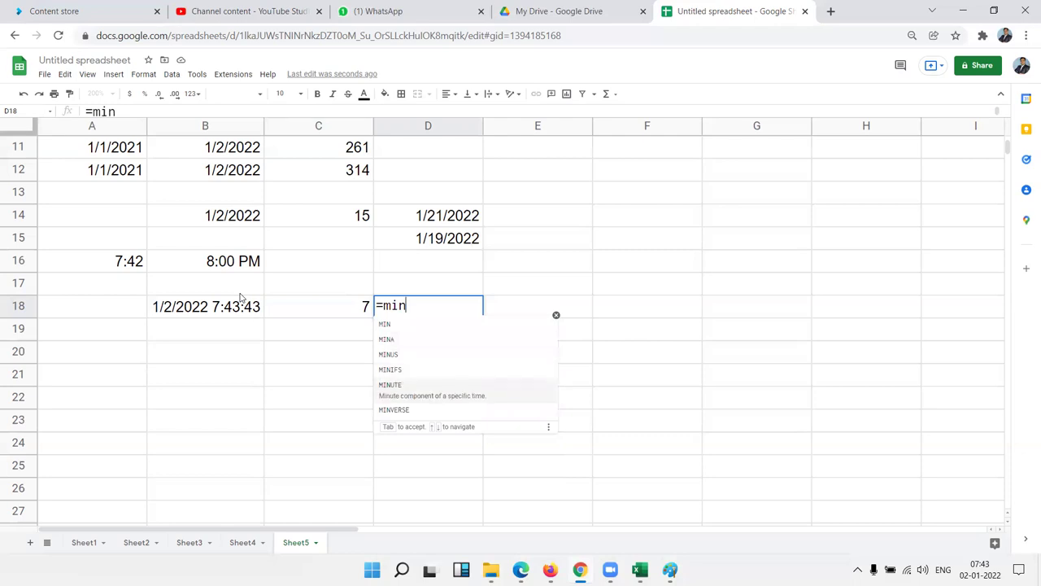
key(Tab)
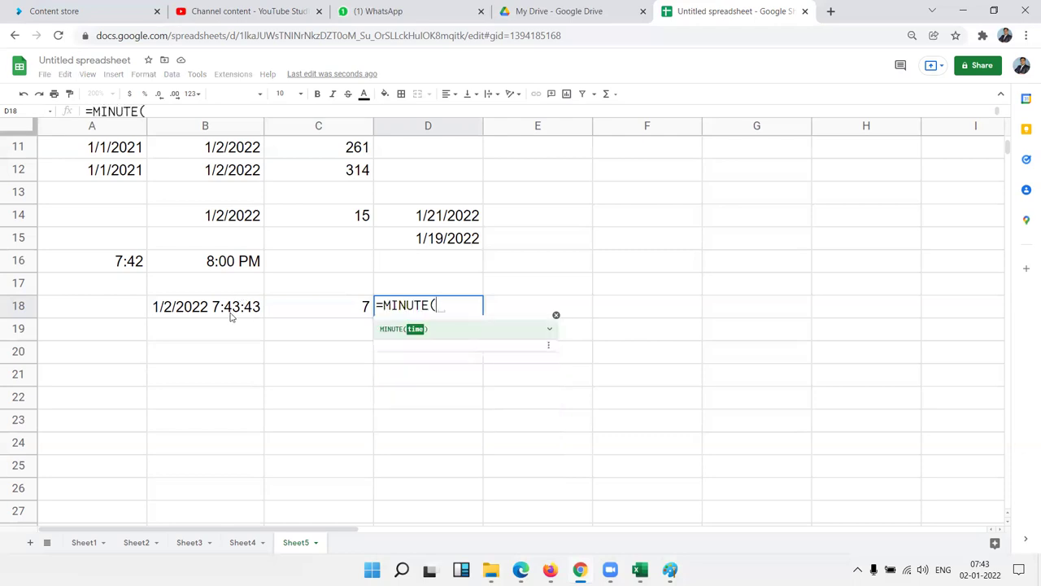
click(231, 315)
key(Return)
key(Up)
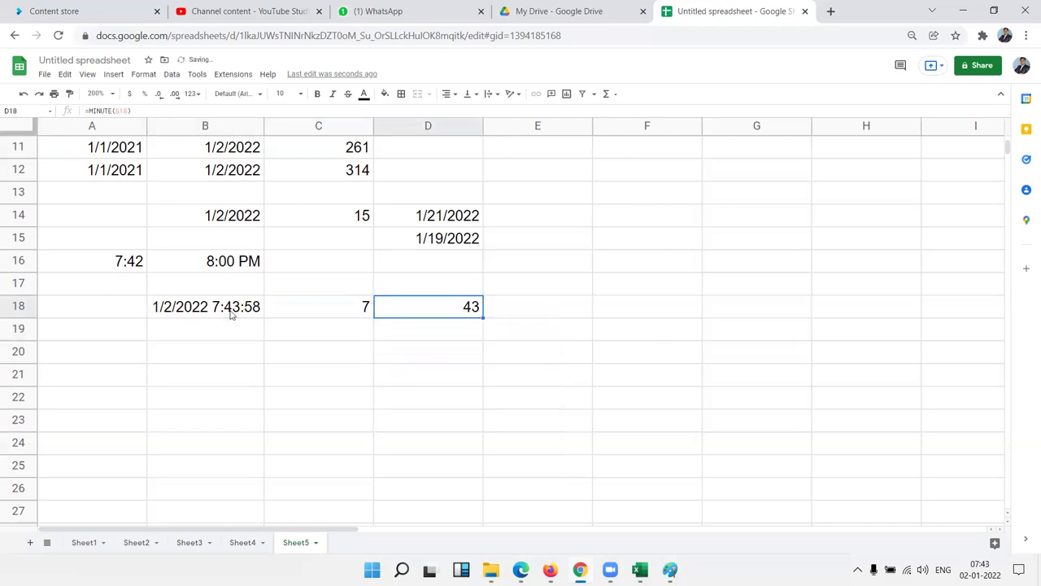
key(Right)
Enter =SECOND(B18) in E18, giving 13.
text(=sec)
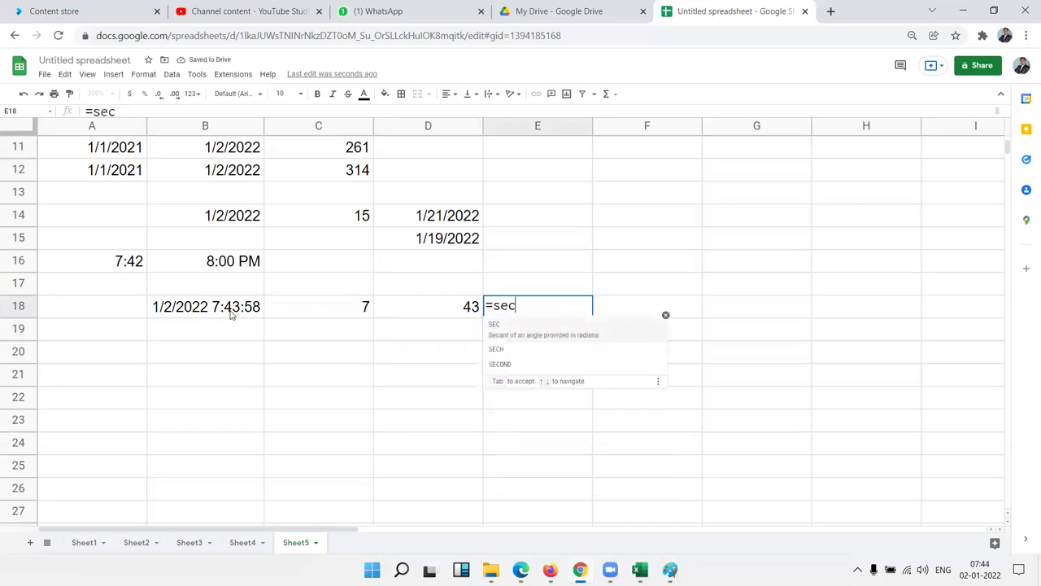
key(Down)
key(Down)
key(Tab)
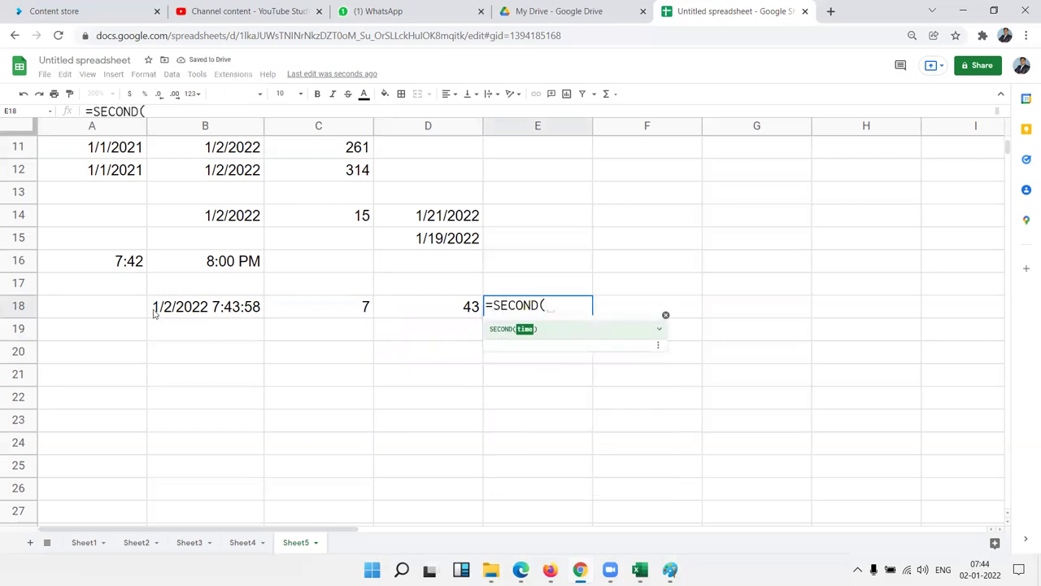
click(181, 314)
key(Return)
key(Up)
key(Right)
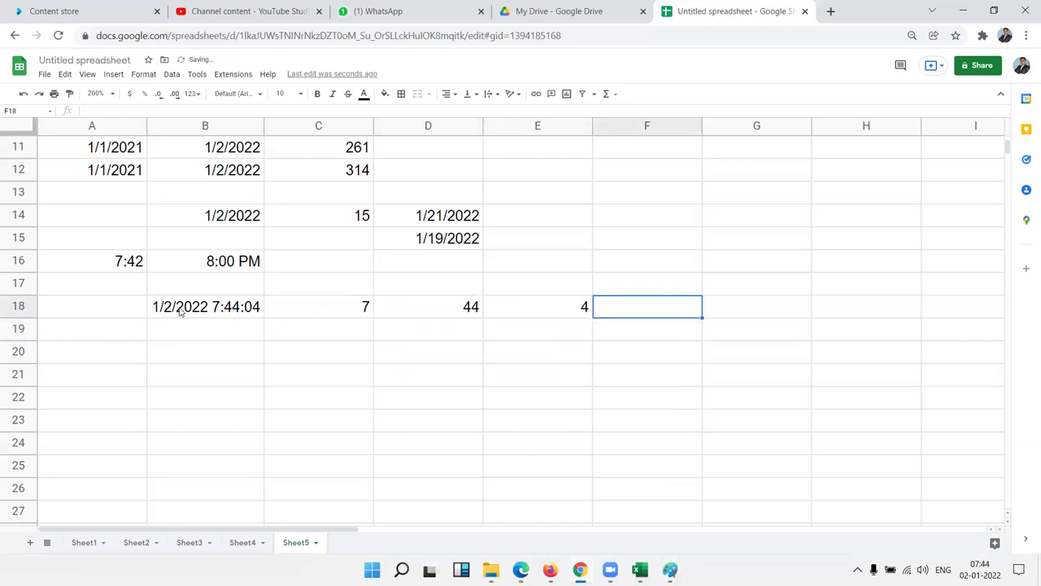
Enter =TIME(C18,D18,E18) in F18 to rebuild 7:44:13 AM.
text(=time)
key(Tab)
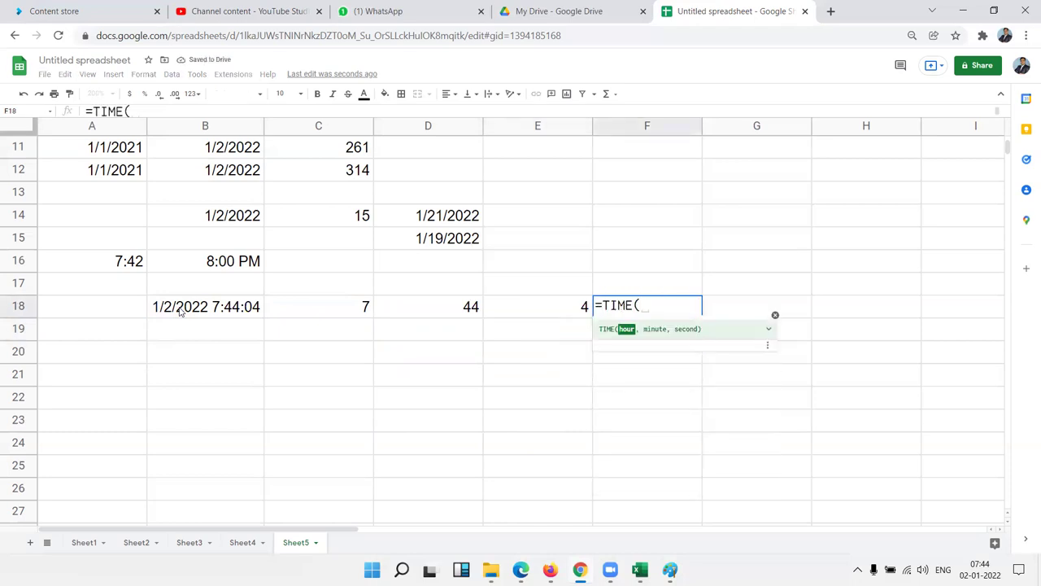
key(Left)
key(Left)
key(Left)
text(,)
key(Left)
key(Left)
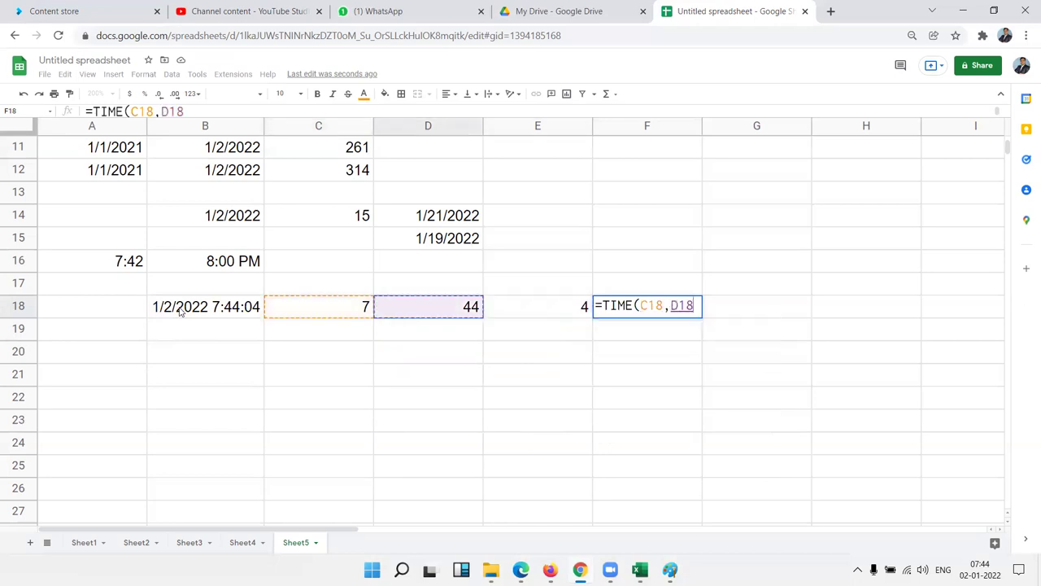
text(,)
key(Left)
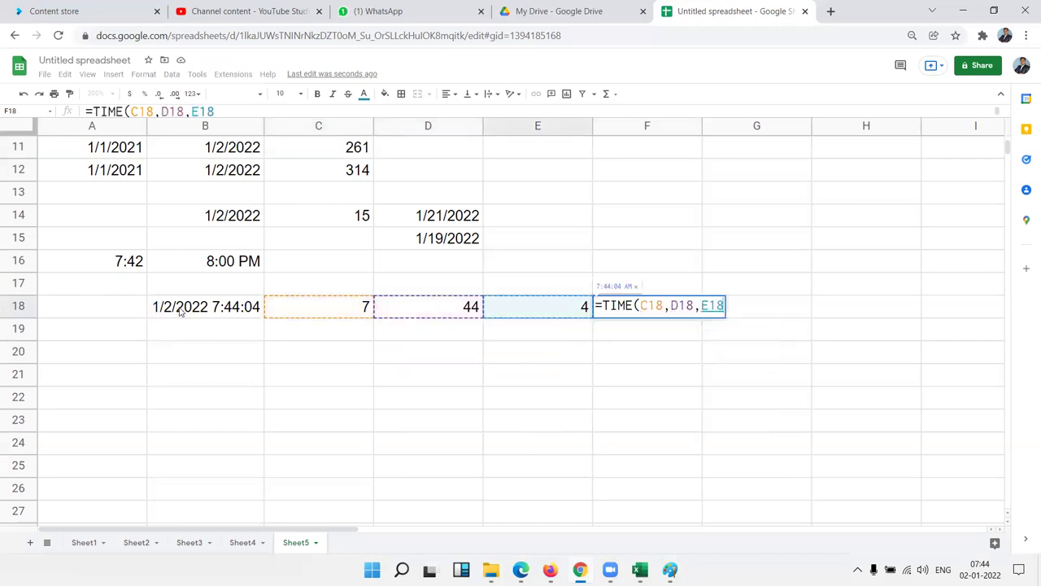
key(Return)
key(Up)
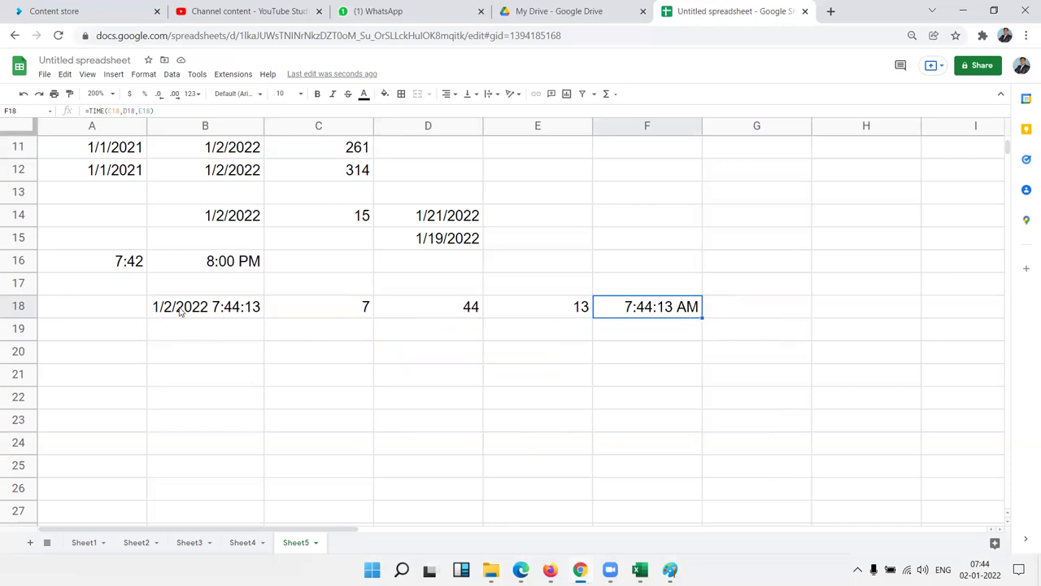
Move to B20 and begin a =time formula.
key(Down)
key(Left)
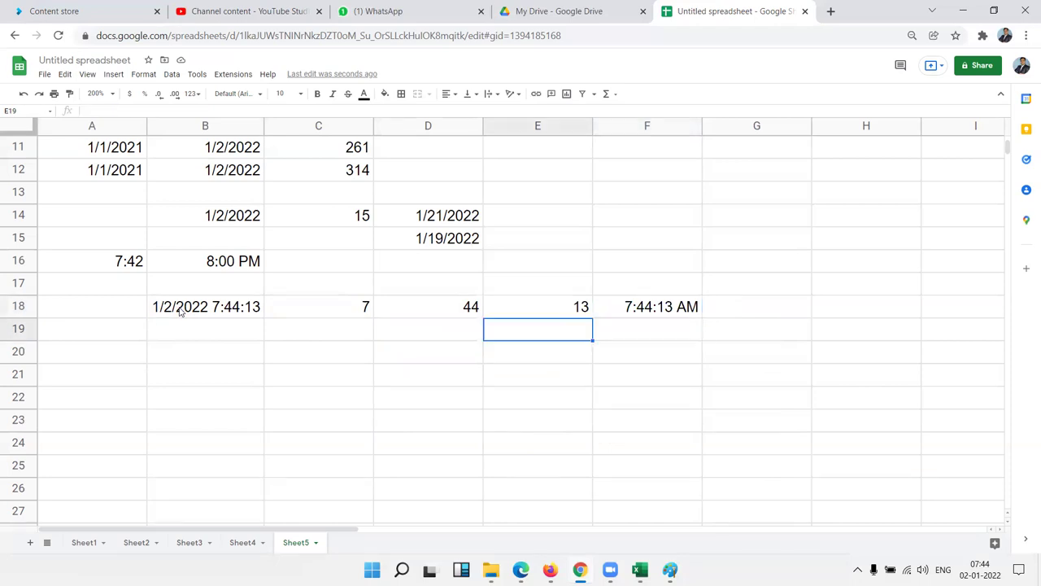
key(Left)
key(Left)
key(Left)
key(Down)
text(=time)
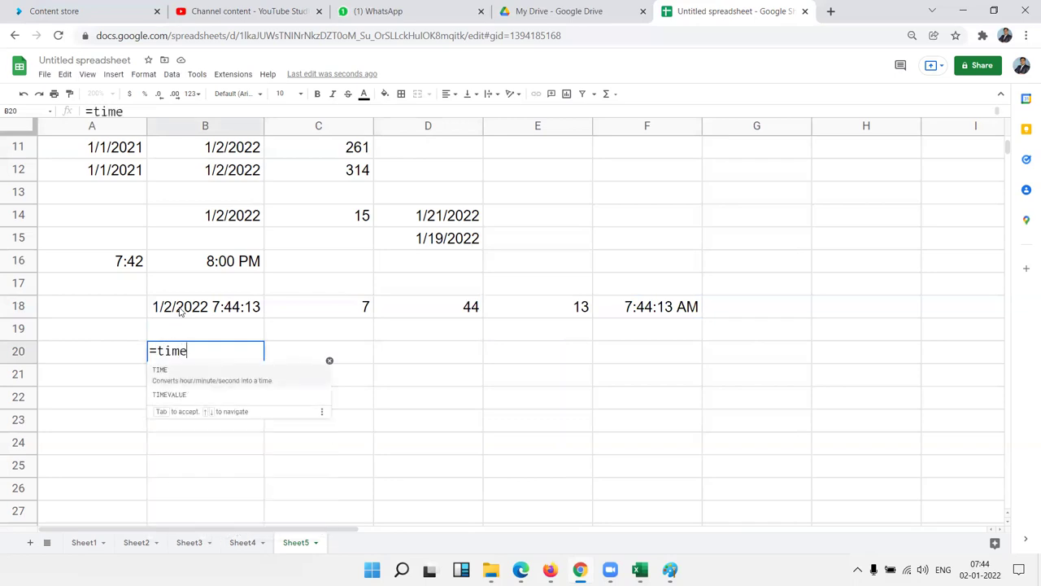
Start B20's TIME formula with HOUR(NOW()) as the hour argument.
key(Tab)
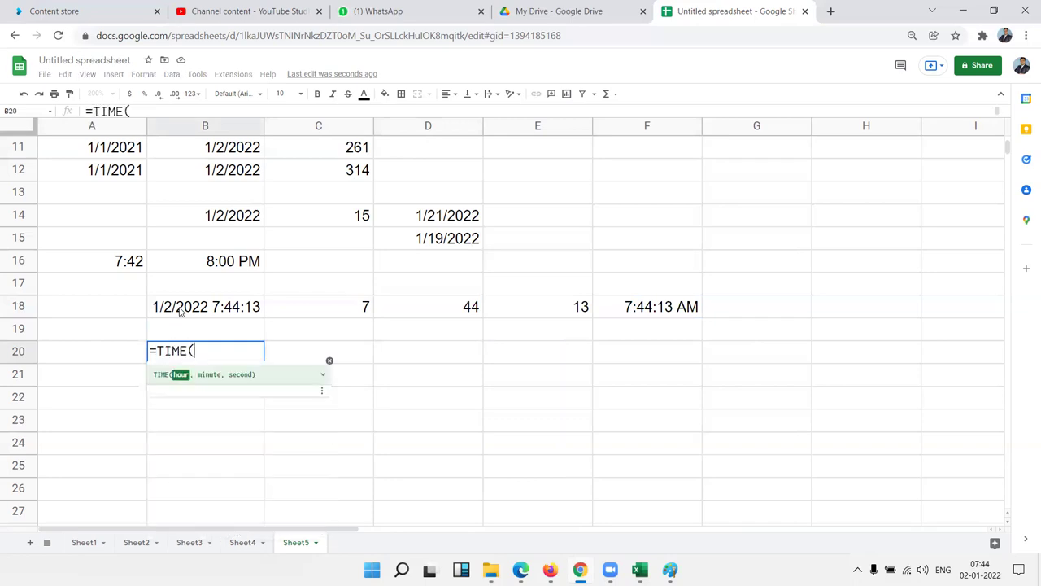
text(ho)
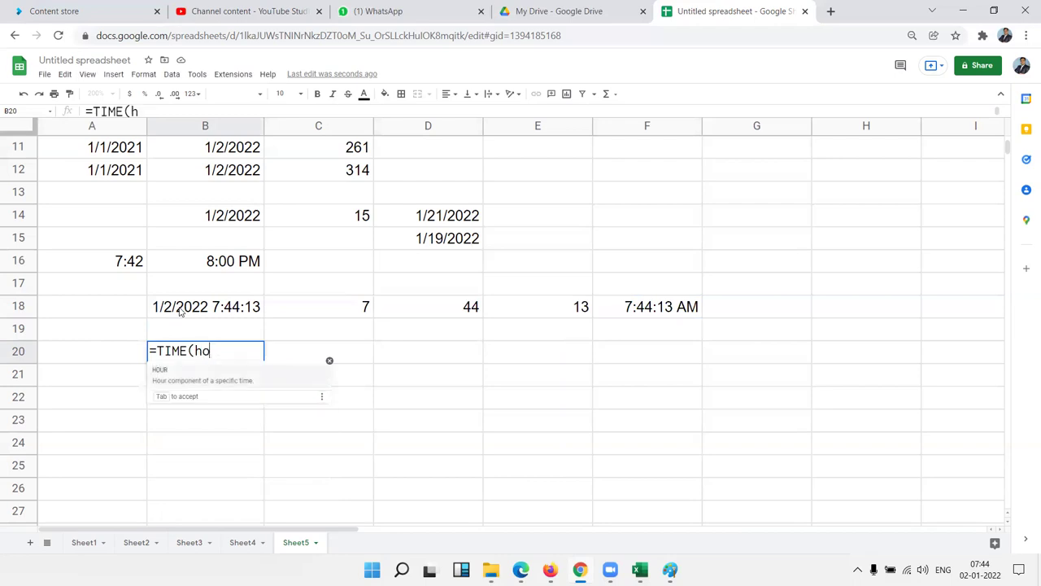
text(w)
key(BackSpace)
text(ur()
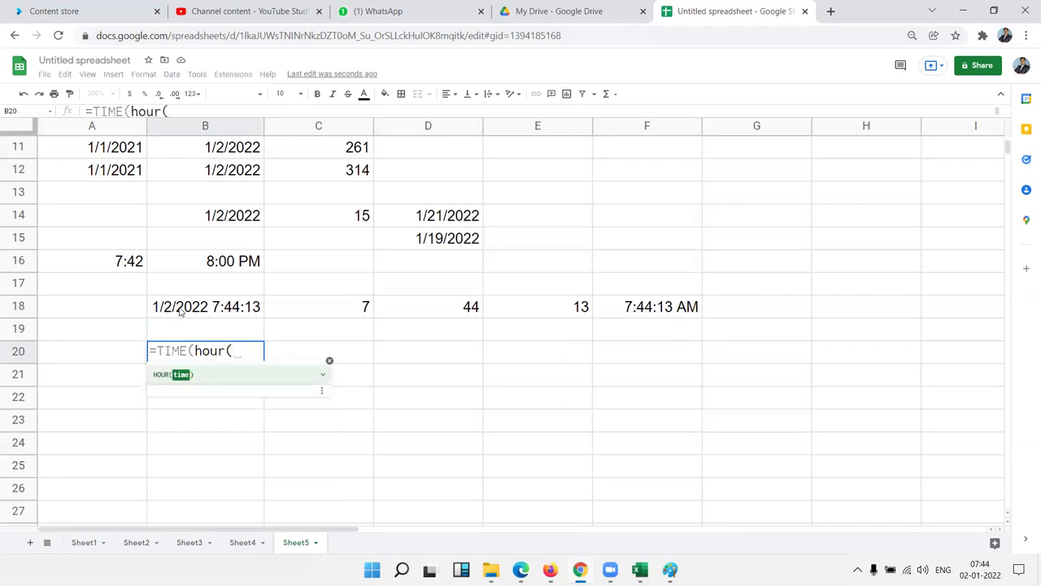
text(no)
text(w()))
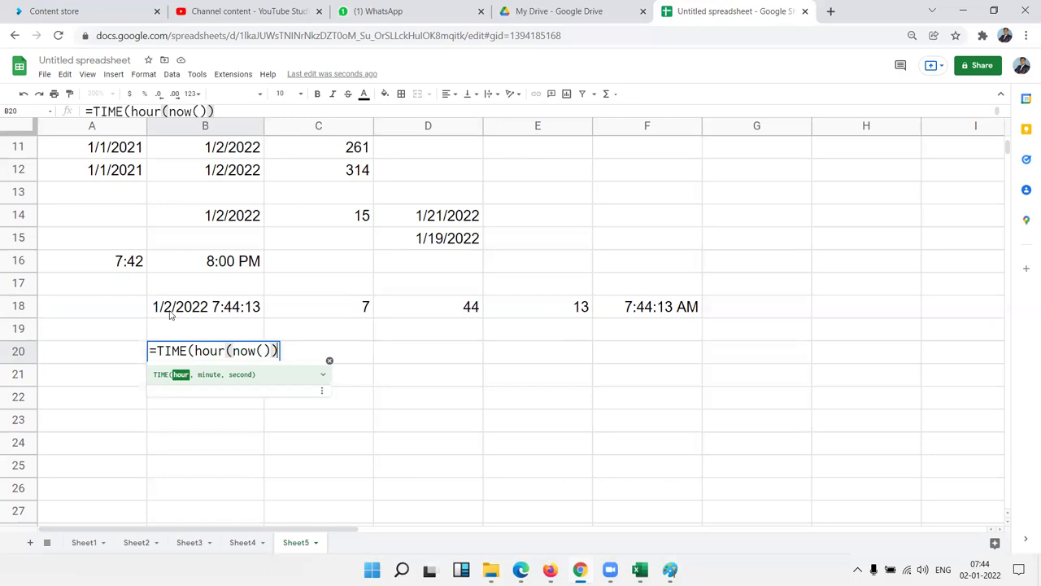
Add MINUTE(NOW()) and SECOND(NOW()) to finish the B20 formula, showing 7:45:25 AM.
text(,)
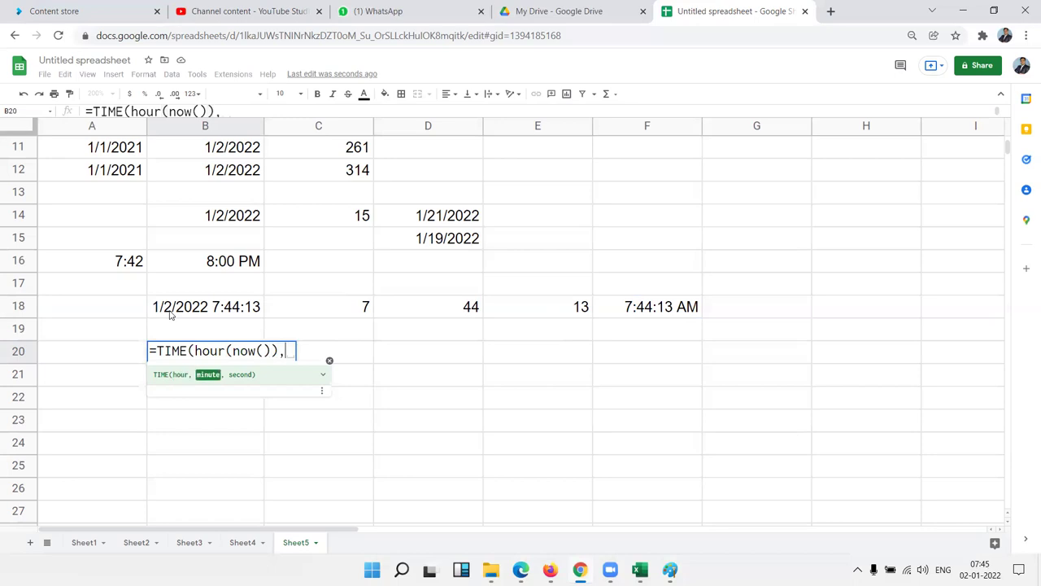
text(s)
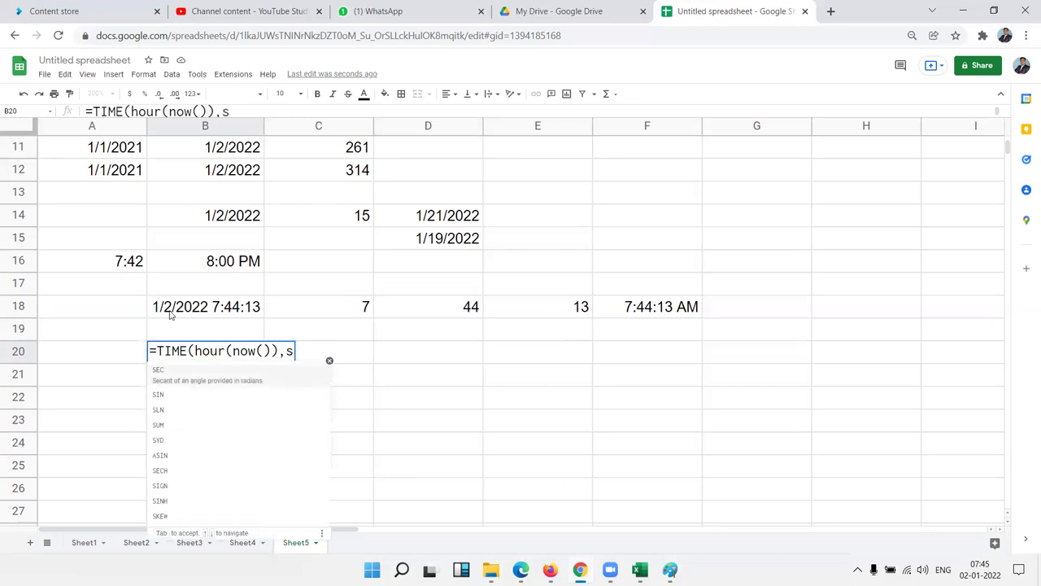
text(e)
key(BackSpace)
key(BackSpace)
text(min)
key(Down)
key(Down)
key(Down)
key(Down)
key(Tab)
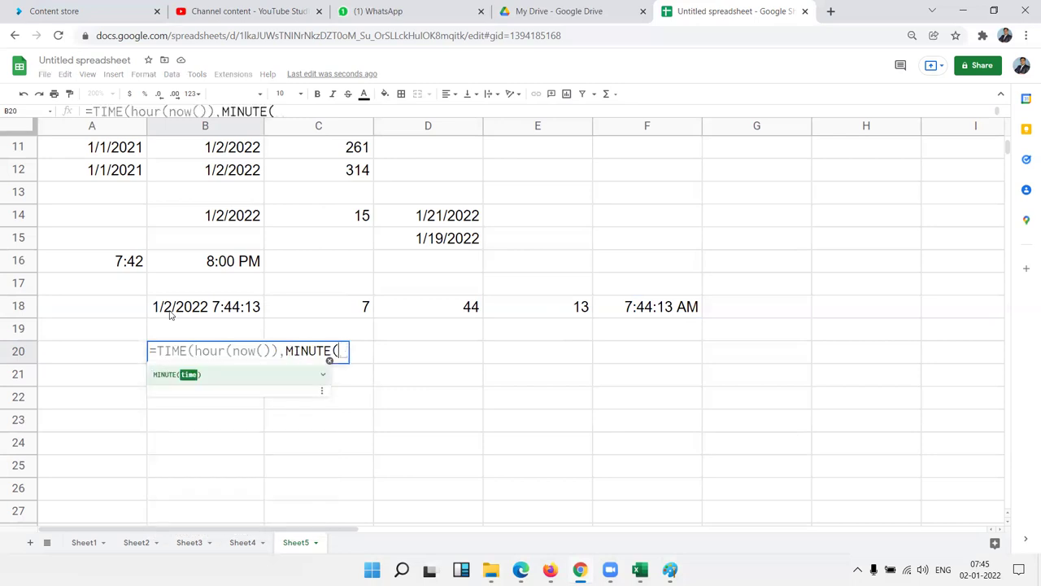
text(now)
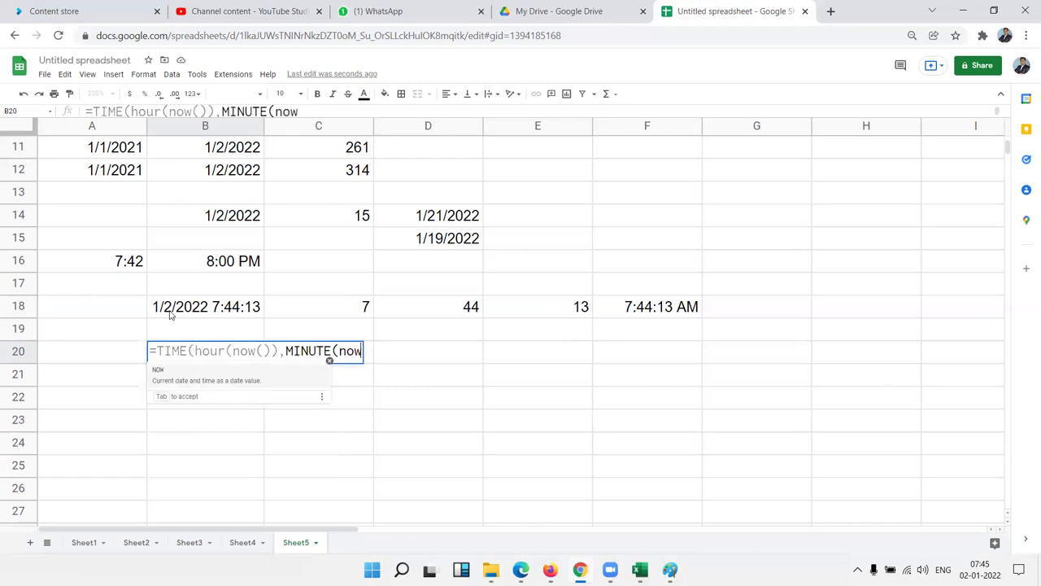
text(()))
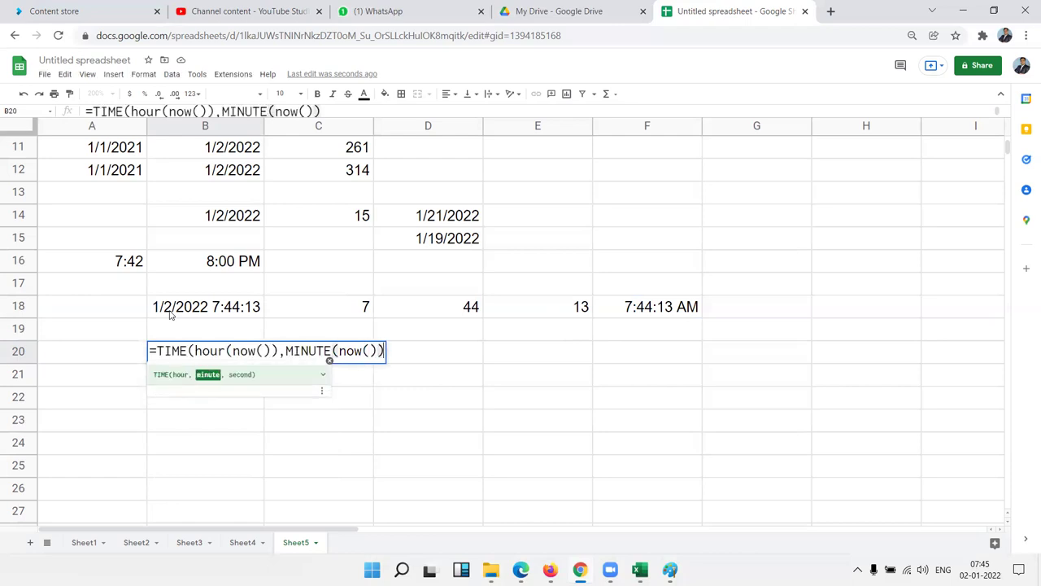
text(,)
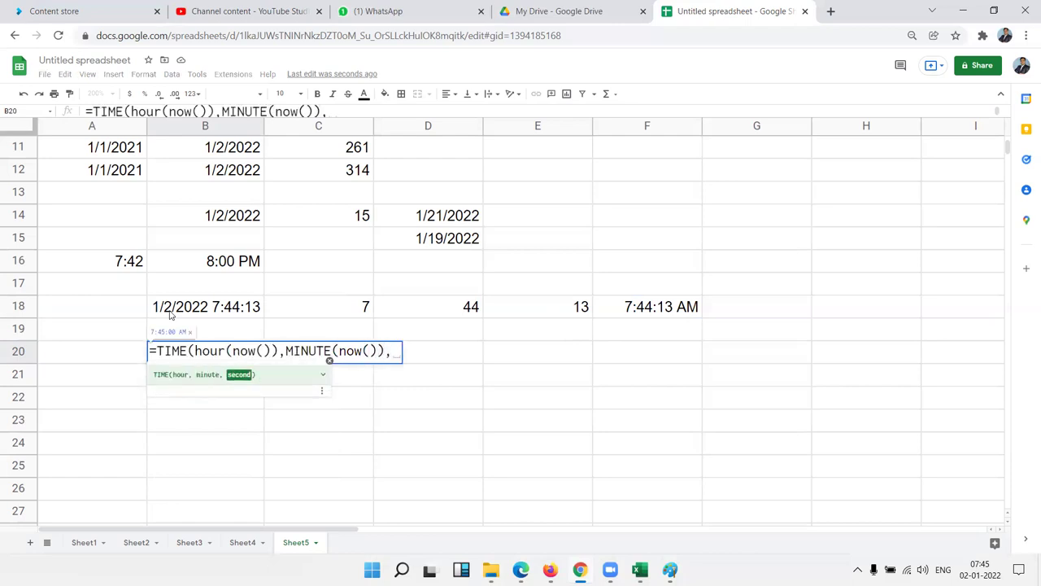
text(sec)
key(Down)
key(Down)
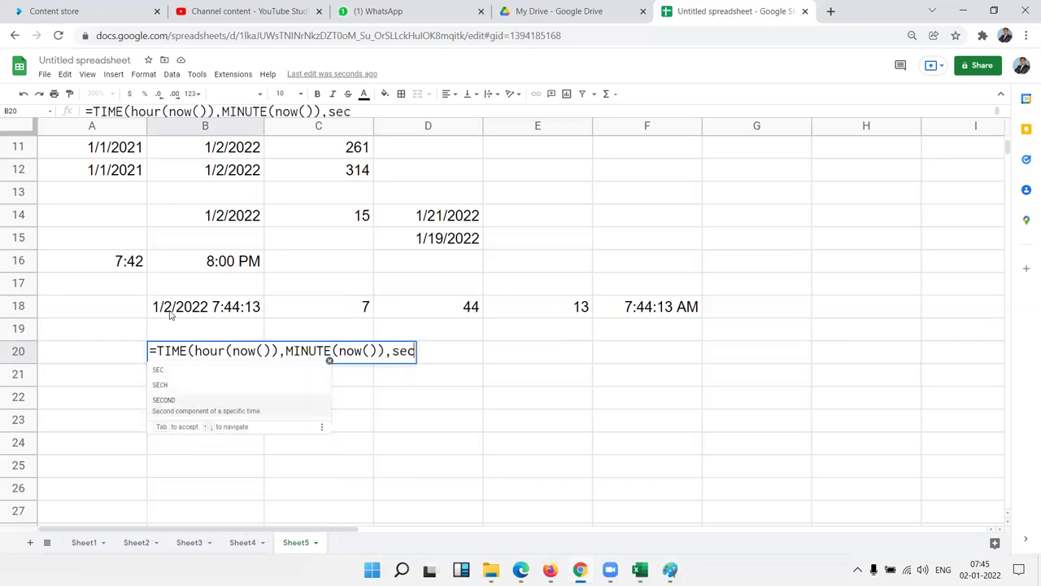
key(Tab)
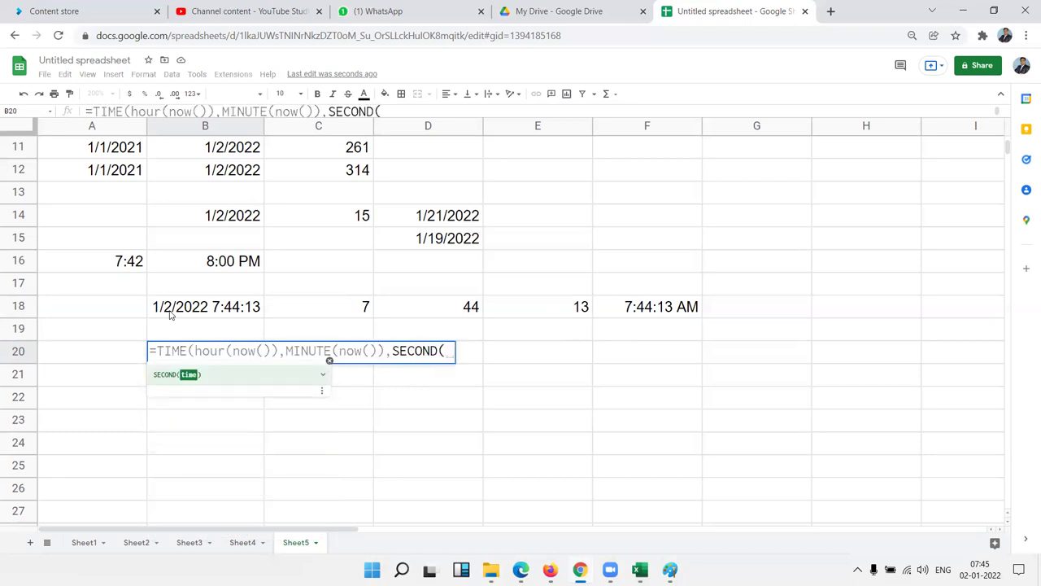
text(now()))
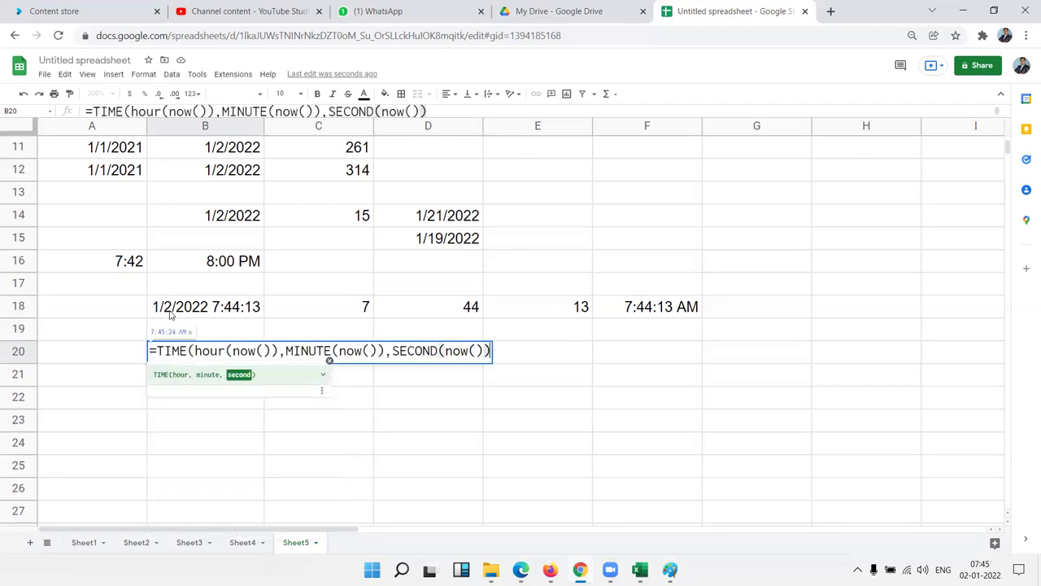
key(Return)
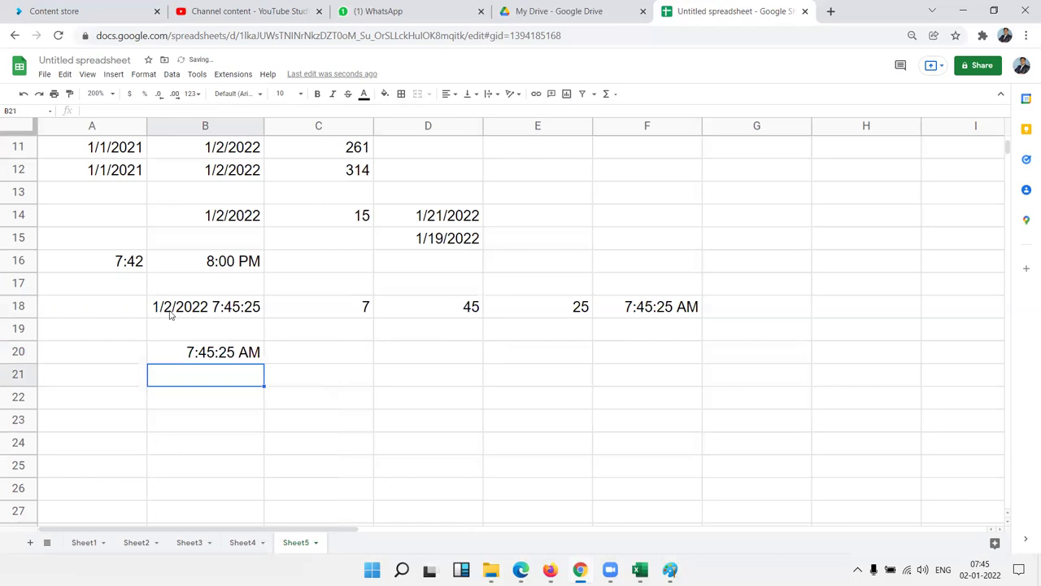
key(Up)
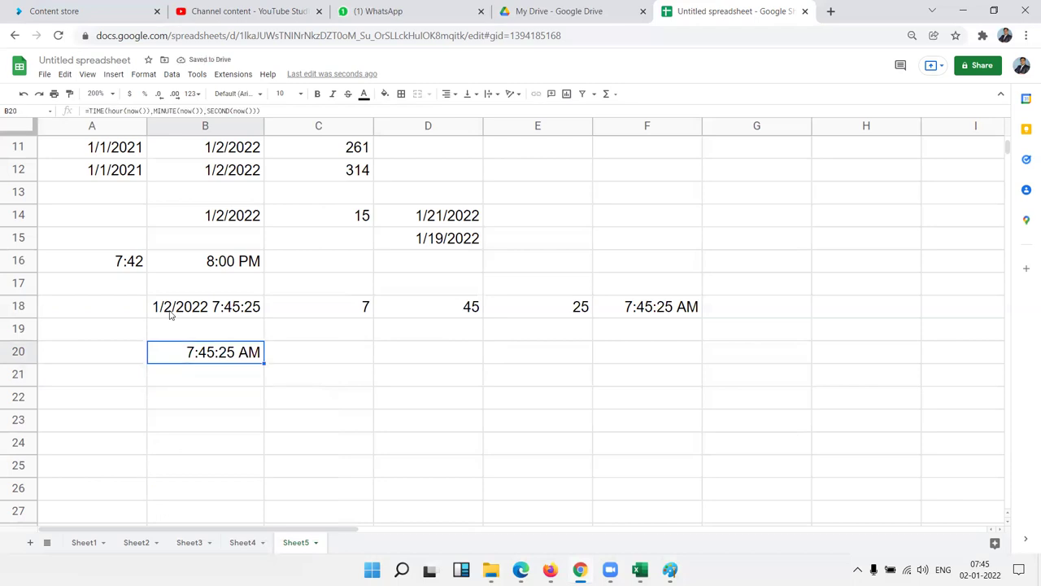
key(Right)
key(Right)
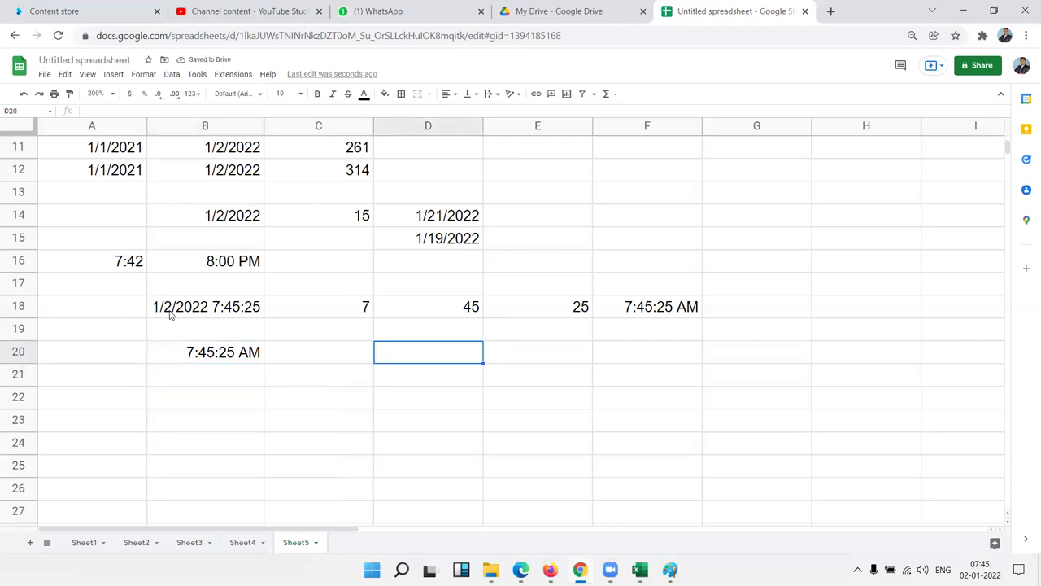
Format B18 as Number with three extra decimals, showing 44,563.32362.
key(Left)
key(Left)
key(Up)
key(Up)
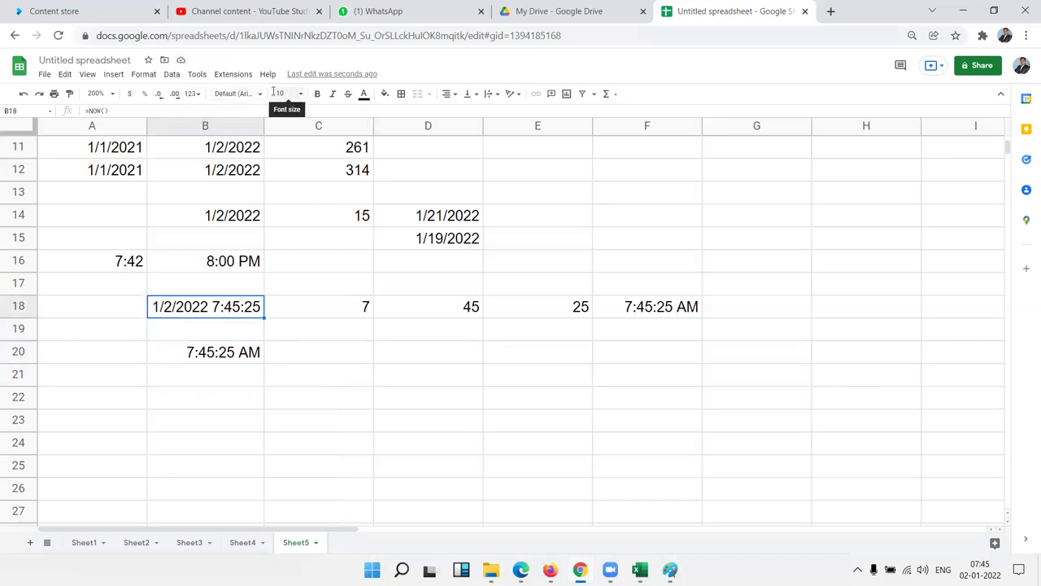
click(193, 95)
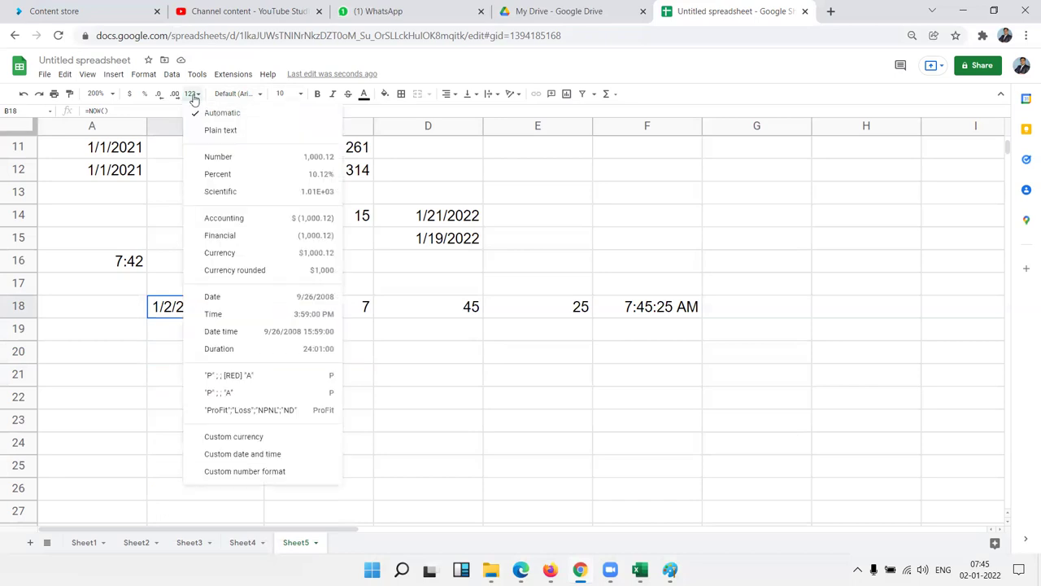
click(204, 159)
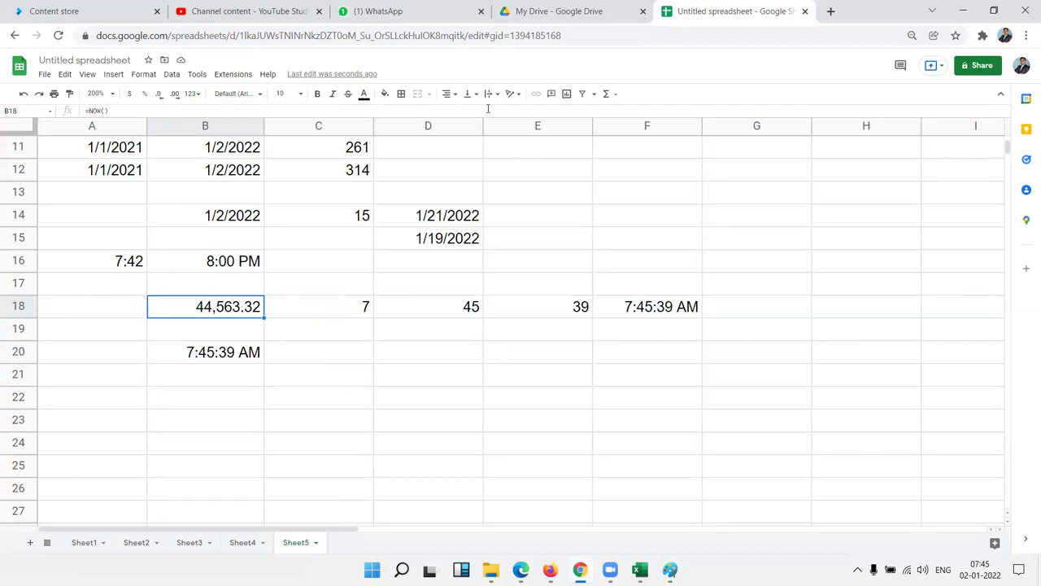
click(177, 99)
click(178, 99)
click(179, 101)
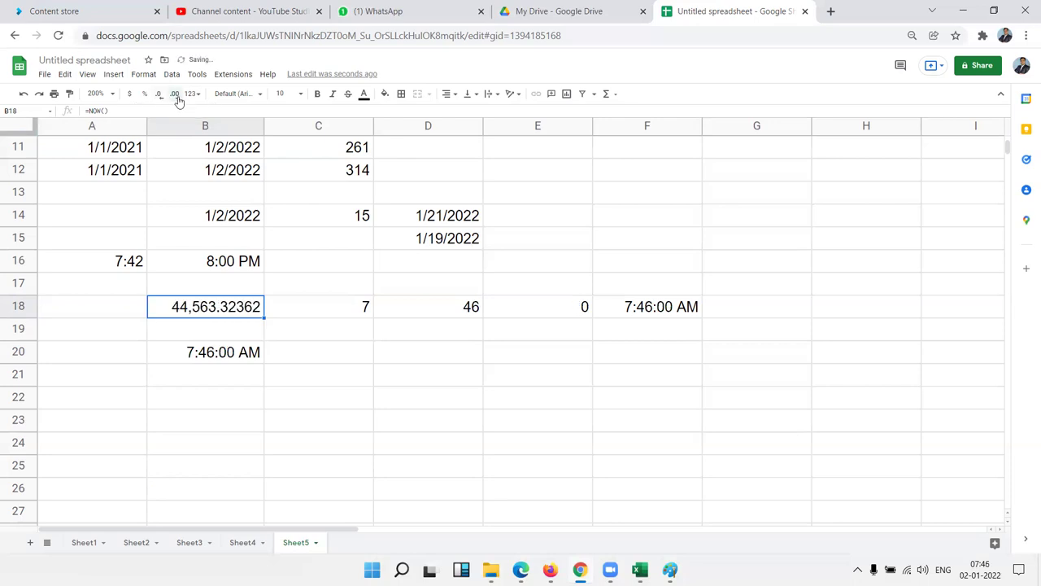
Enter =B18-INT(B18) in C19 and format it as a time, 7:46:21 AM.
click(305, 325)
text(=)
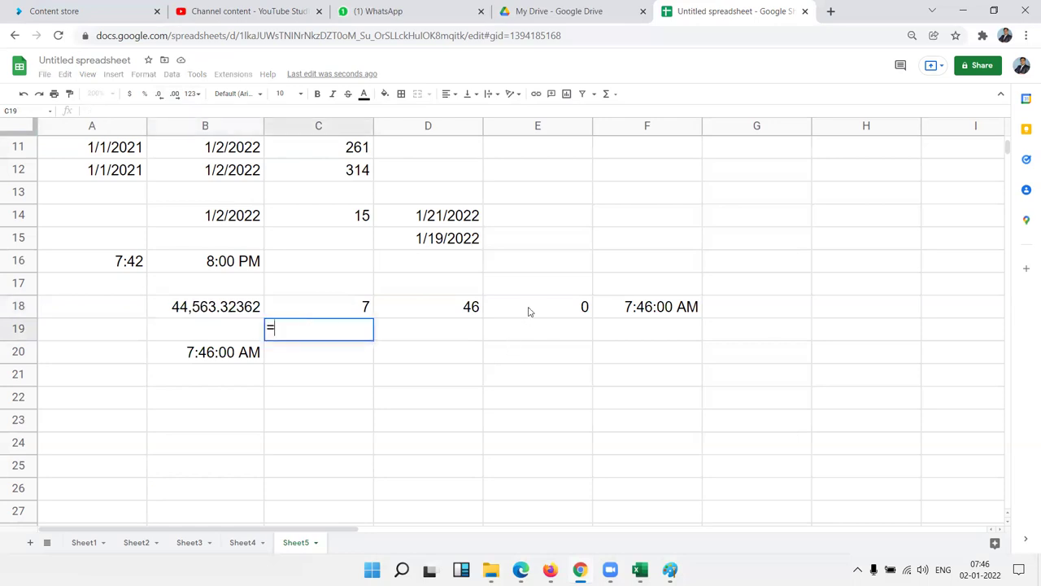
key(Up)
key(Left)
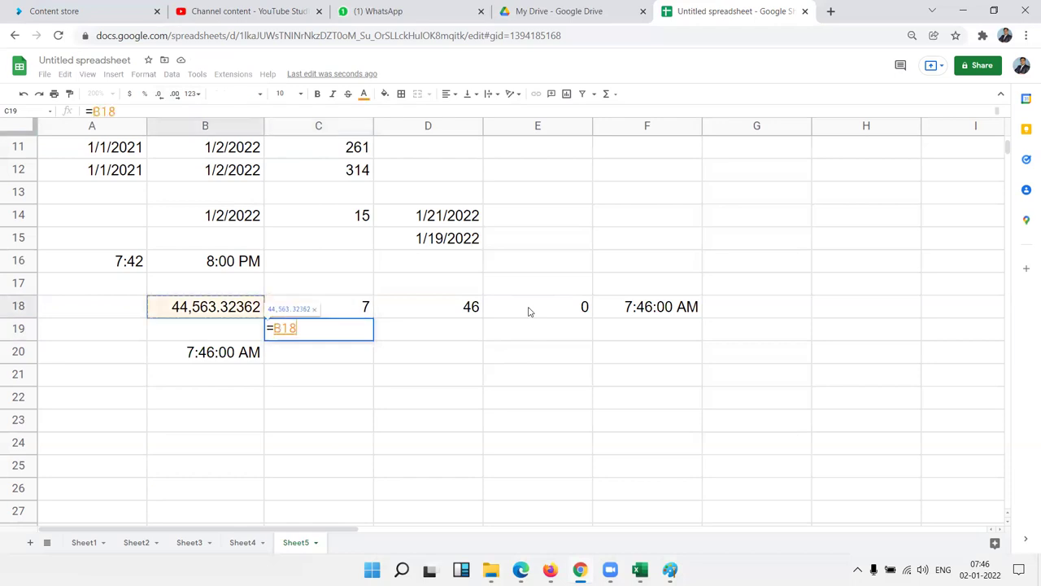
text(-int)
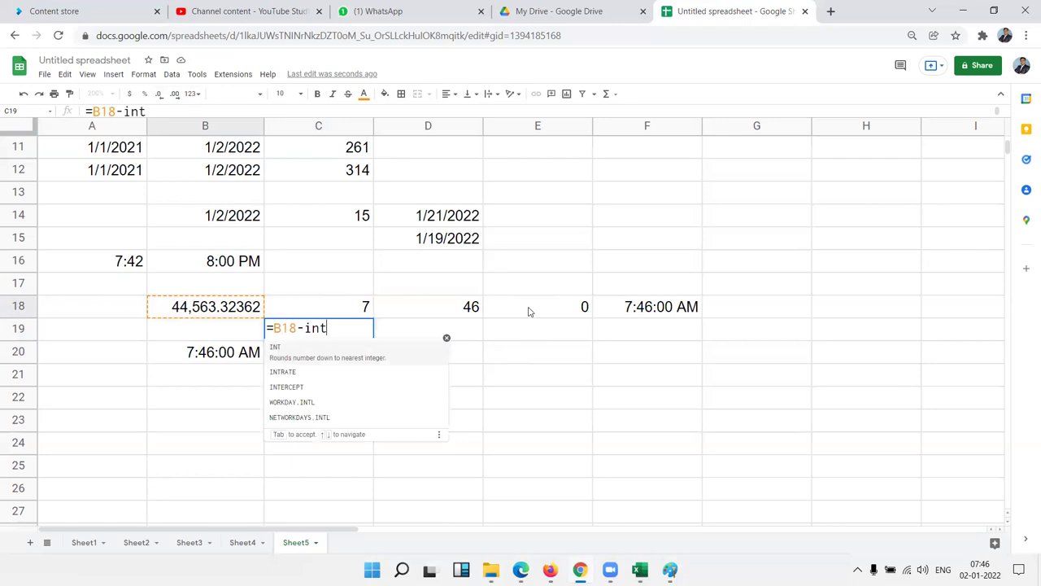
text(()
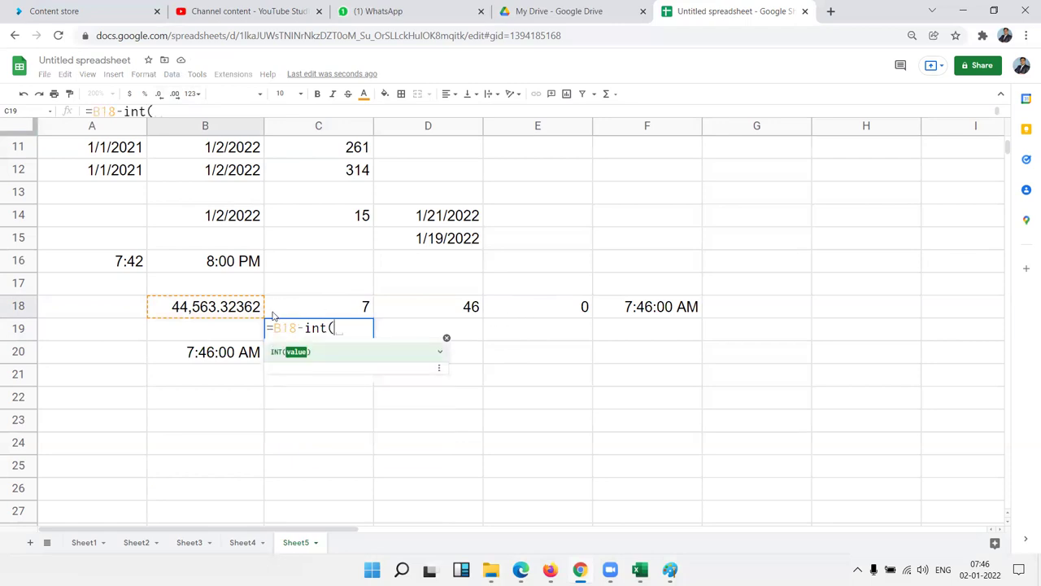
click(236, 310)
text())
key(Return)
key(Up)
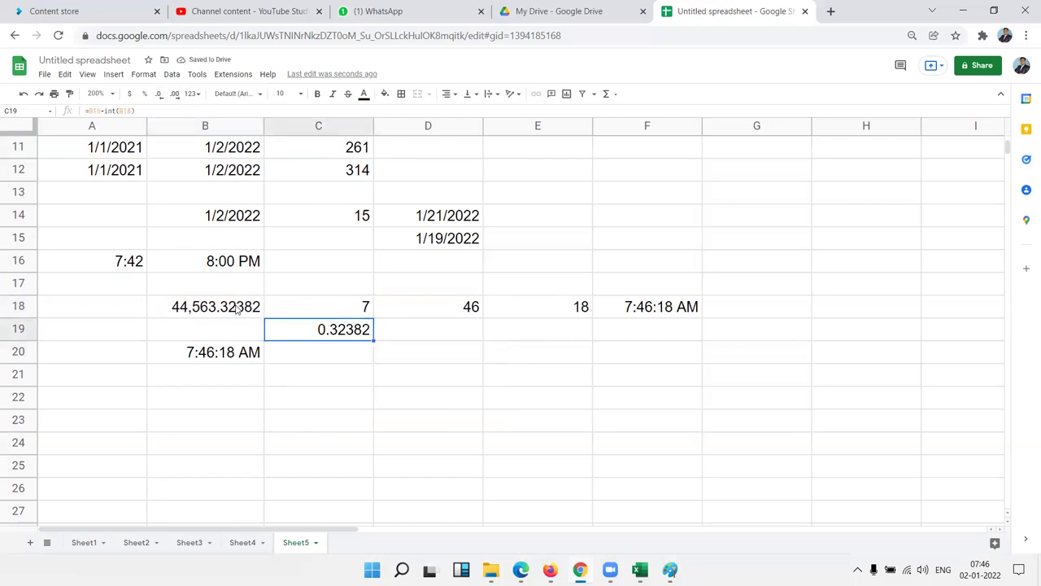
key(ctrl+shift+2)
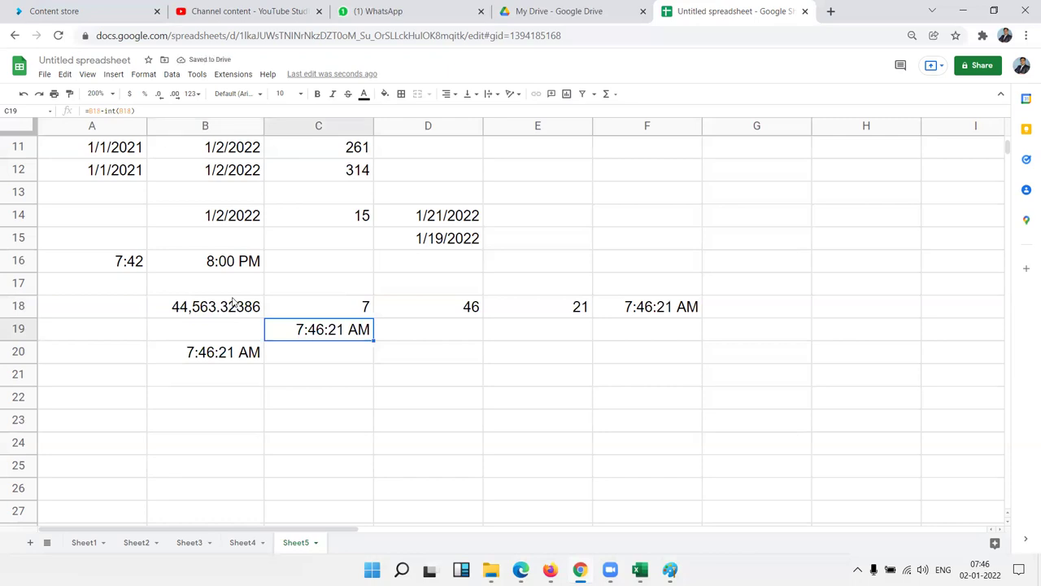
Enter =MOD(B18,1) in C22 and format it as a time, 7:47:06 AM.
click(290, 396)
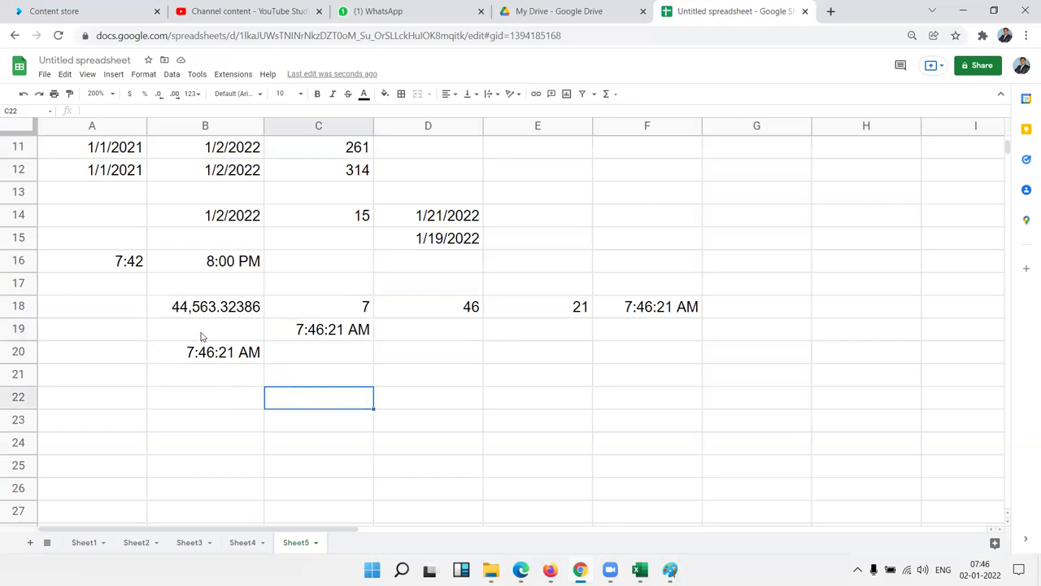
text(=MOD()
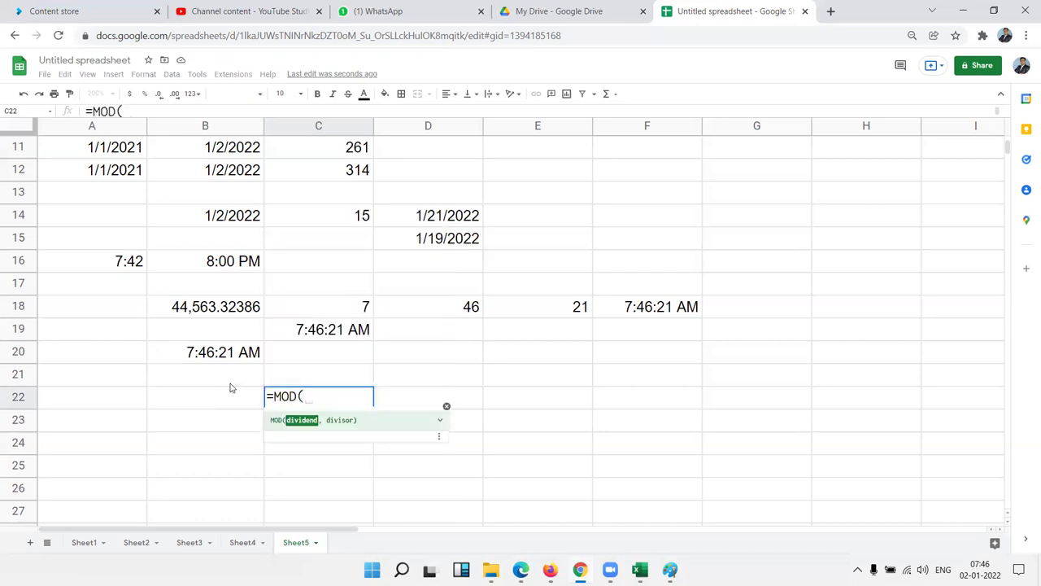
click(229, 314)
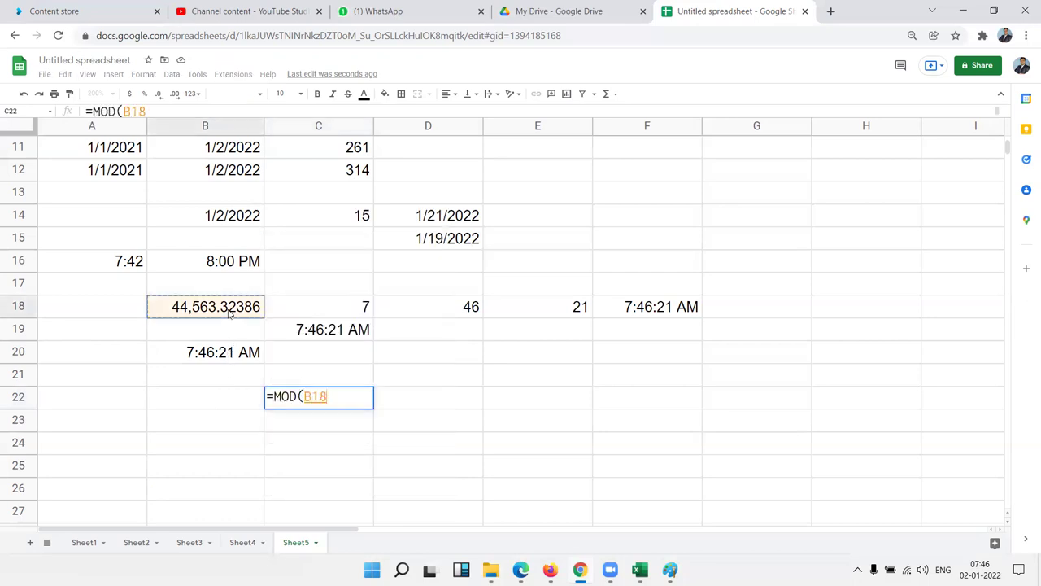
text(,1)
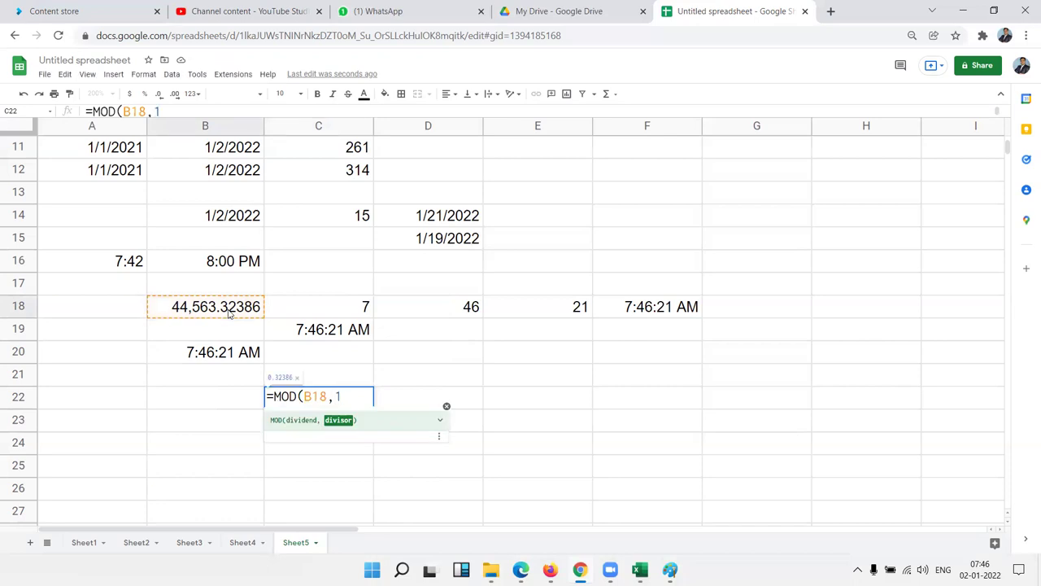
text())
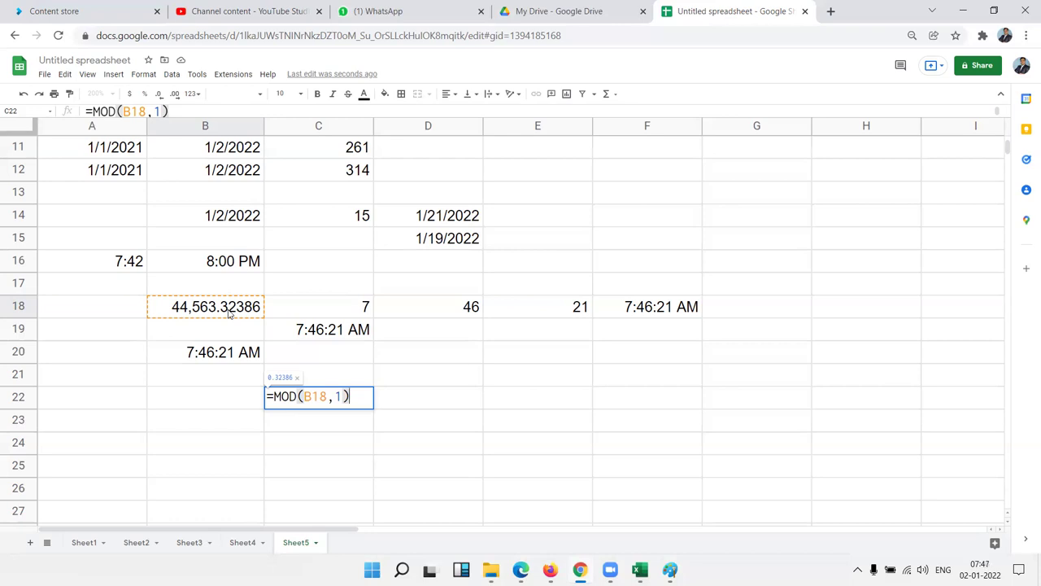
key(Return)
key(Up)
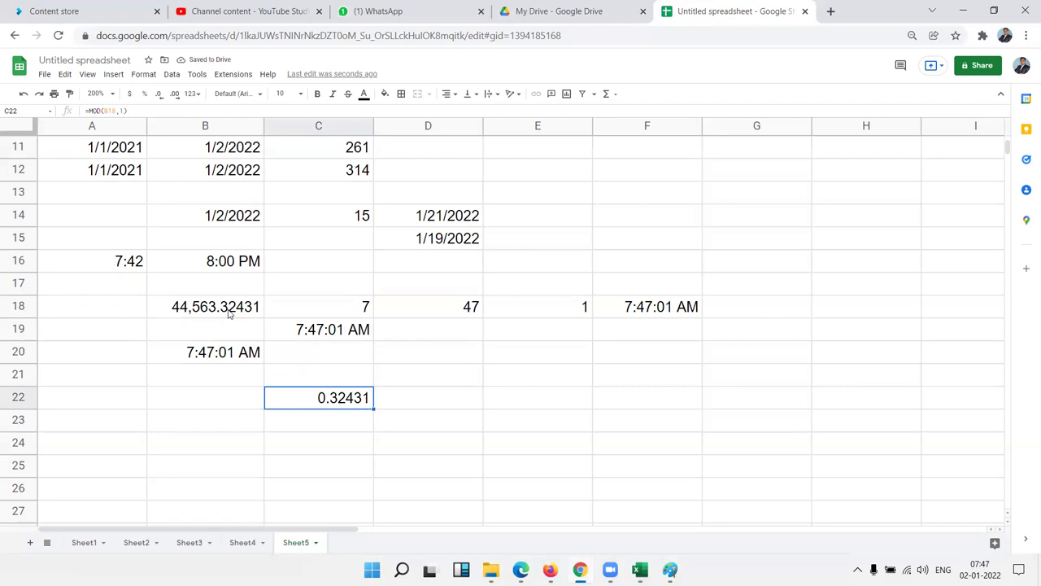
key(ctrl+shift+2)
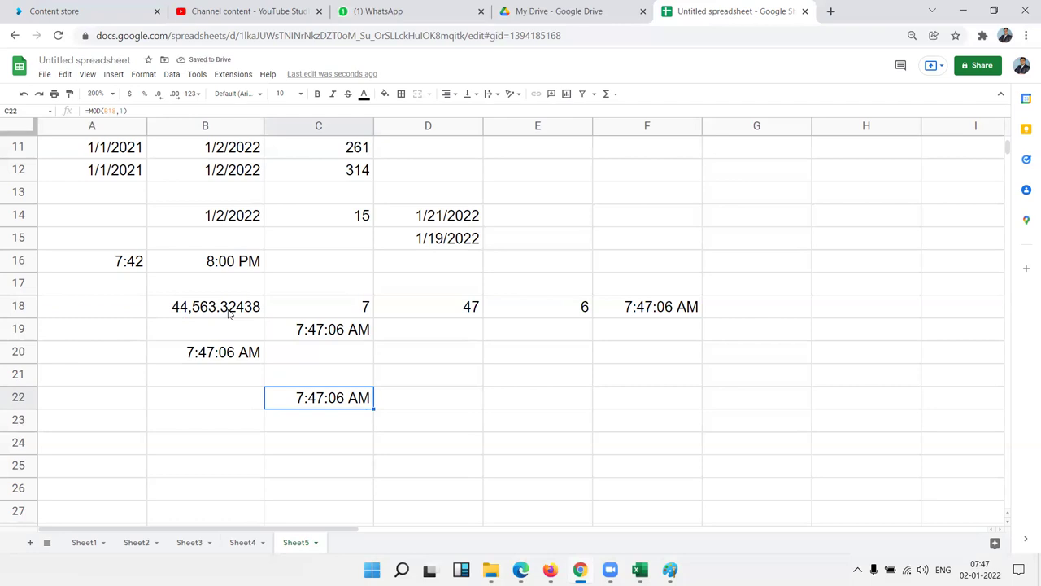
key(Down)
key(Down)
key(Left)
key(Left)
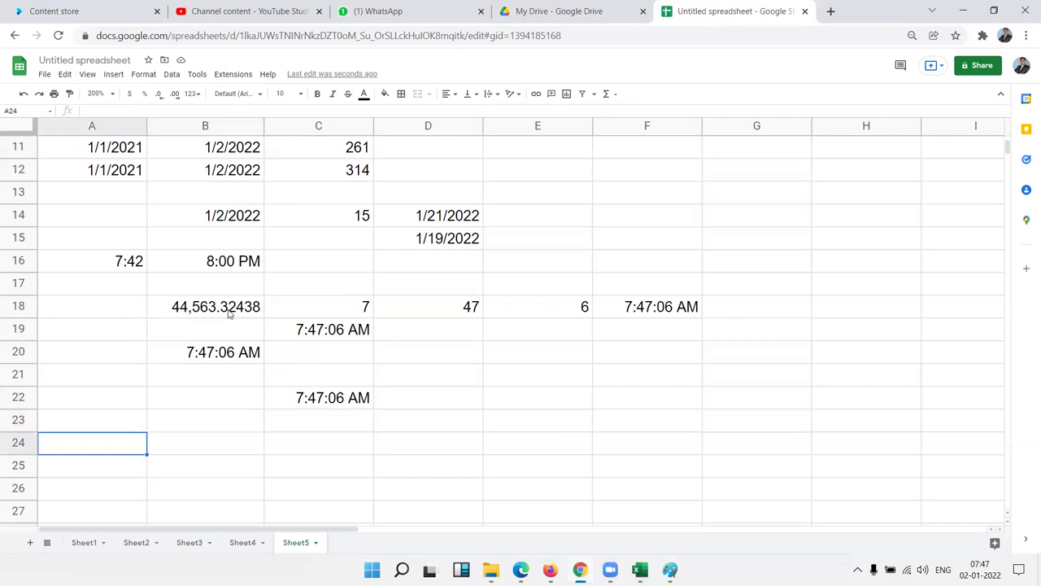
Enter 7:47 in A24 and 0:10 in B24, and sum them with =A24+B24 in C24.
text(7)
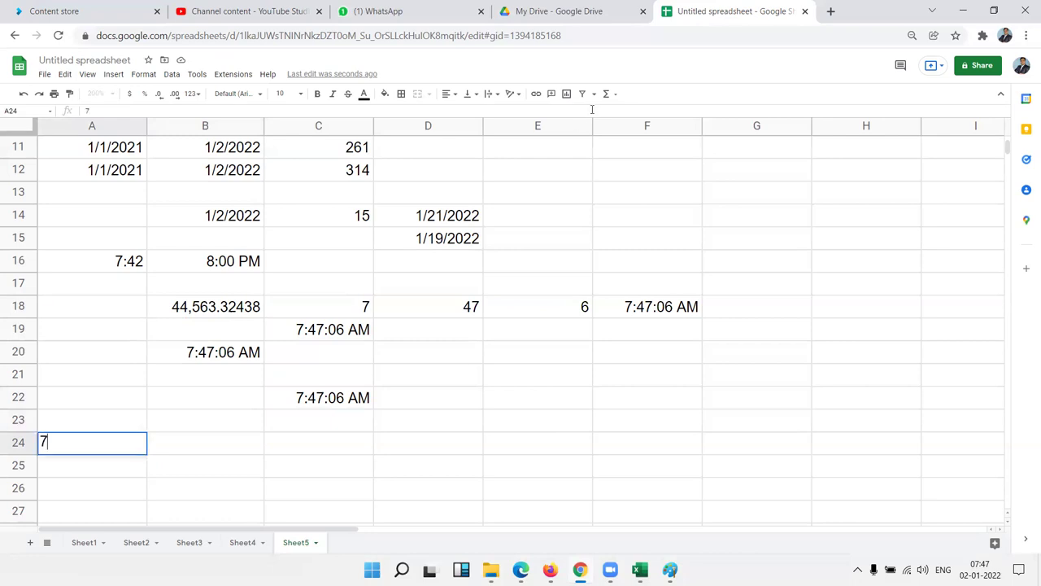
text(:474)
key(BackSpace)
key(Return)
key(Up)
key(Right)
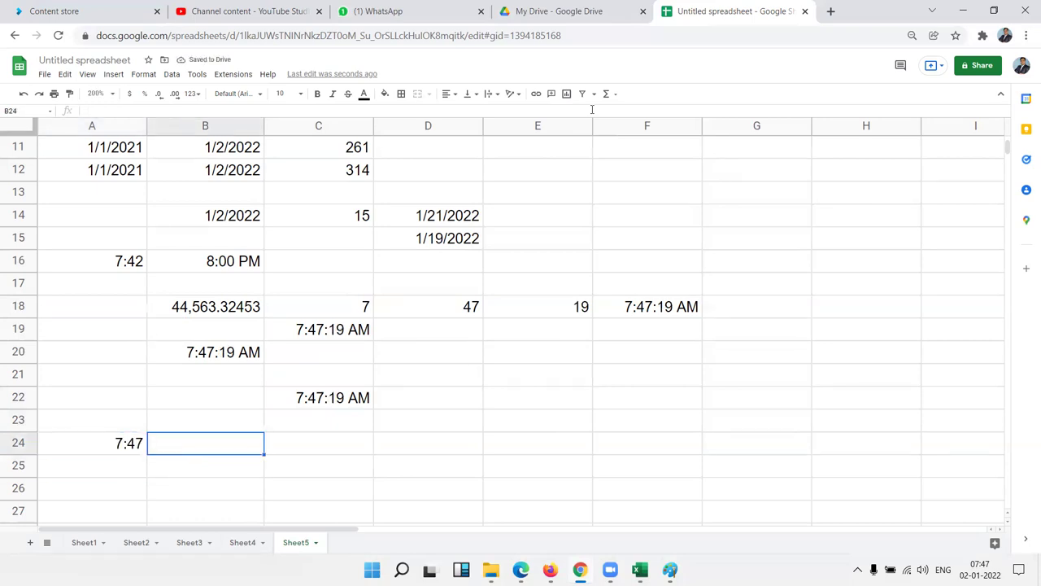
text(0:10)
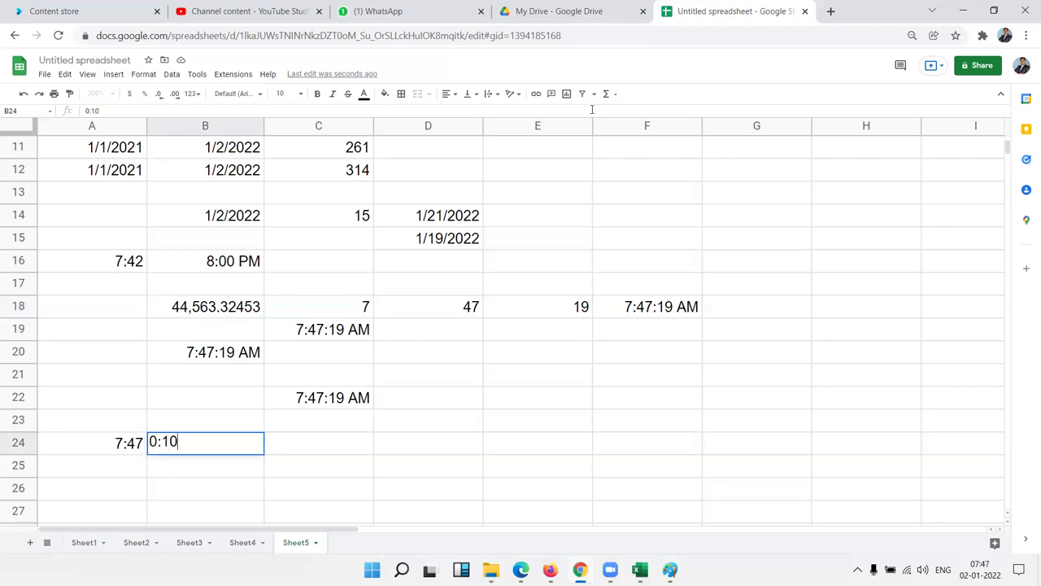
key(Tab)
text(=)
key(Left)
key(Left)
text(+)
key(Left)
key(Return)
Insert the current time 7:47 in A25 and enter 10 in B25.
key(Left)
key(Left)
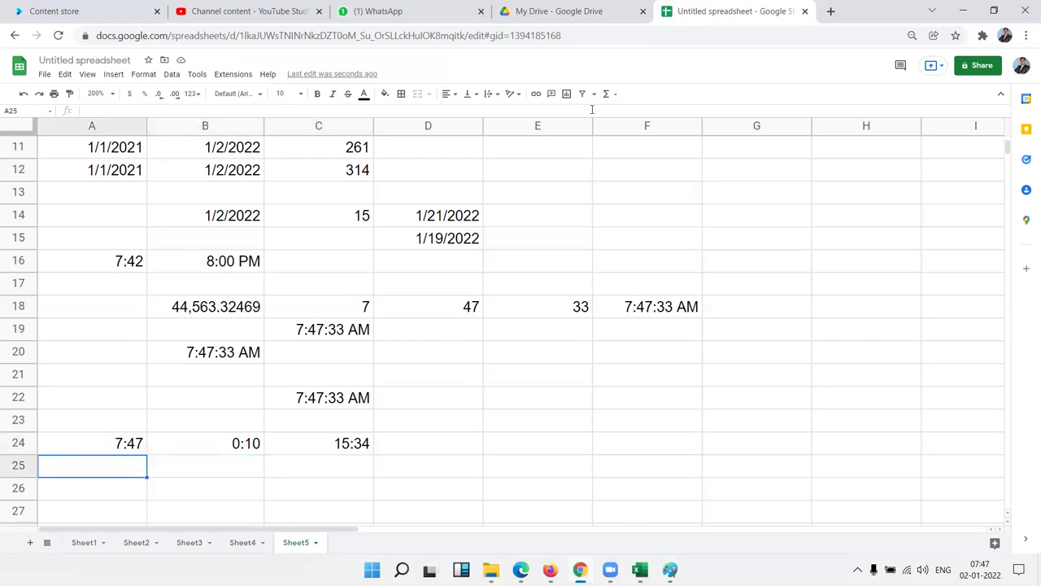
key(ctrl+shift+semicolon)
key(Tab)
text(10)
key(Tab)
key(Left)
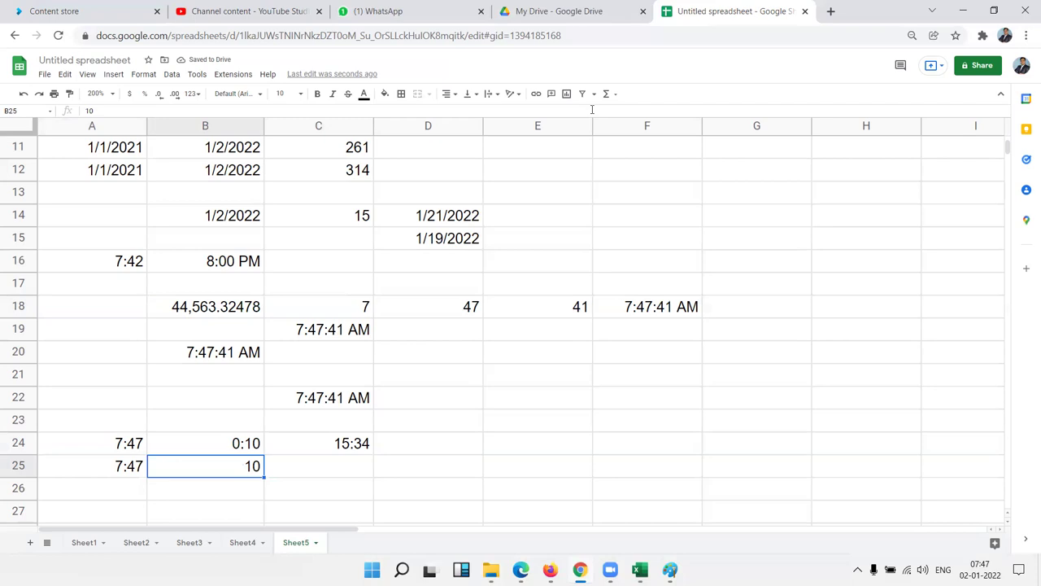
Write the note 1=24H in B26.
key(Down)
text(1=24)
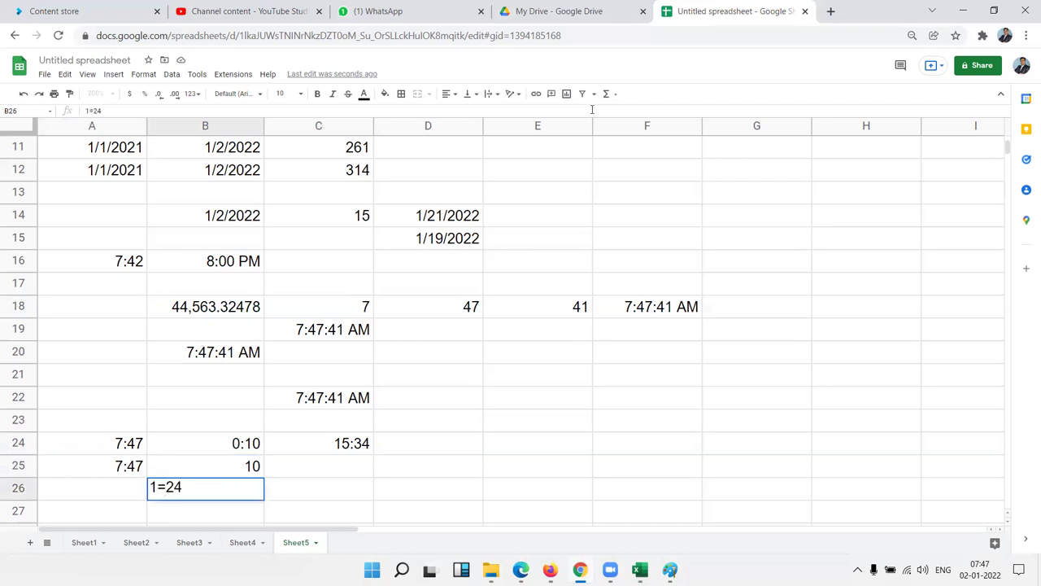
text(H)
key(Return)
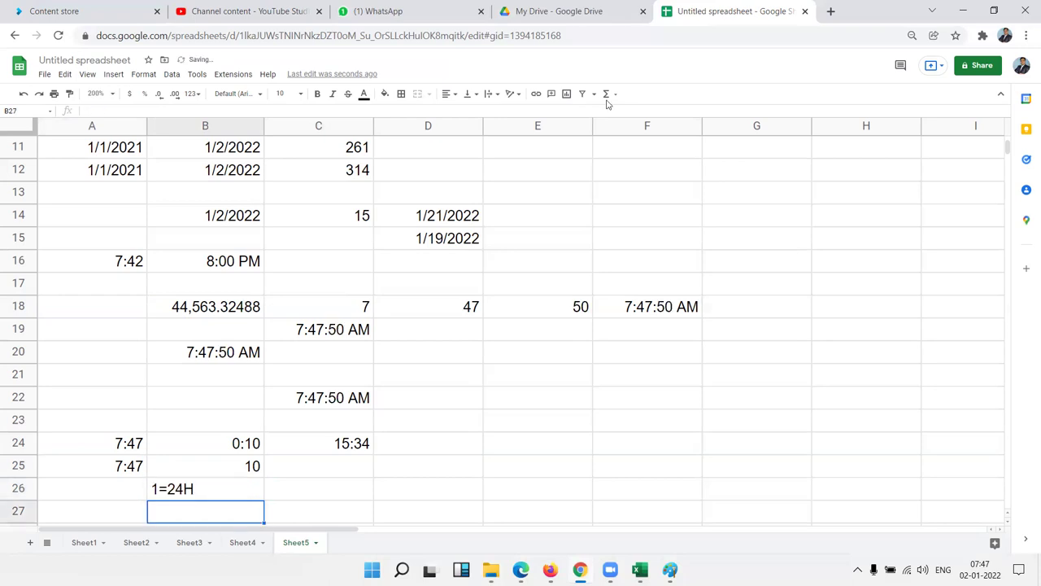
scroll(523, 222, down, 2)
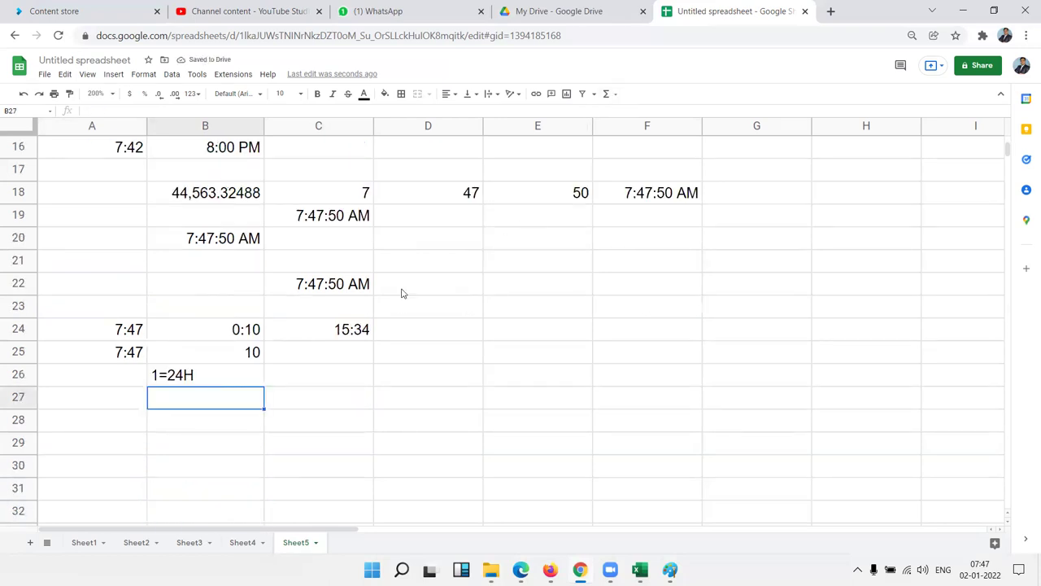
Enter =A25+time(0,10,0) in C25 so it shows 7:57.
click(206, 378)
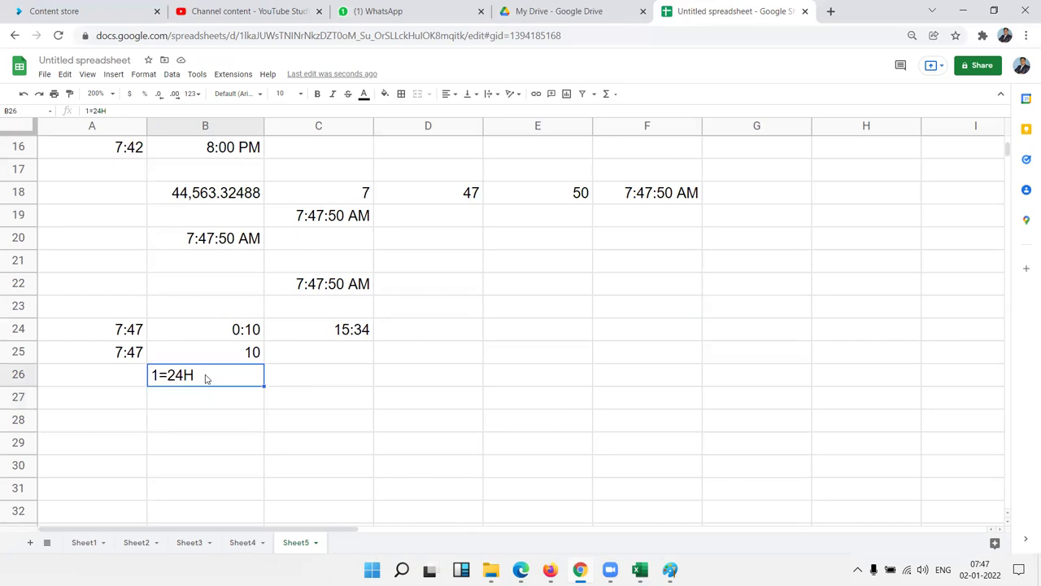
click(259, 358)
click(316, 356)
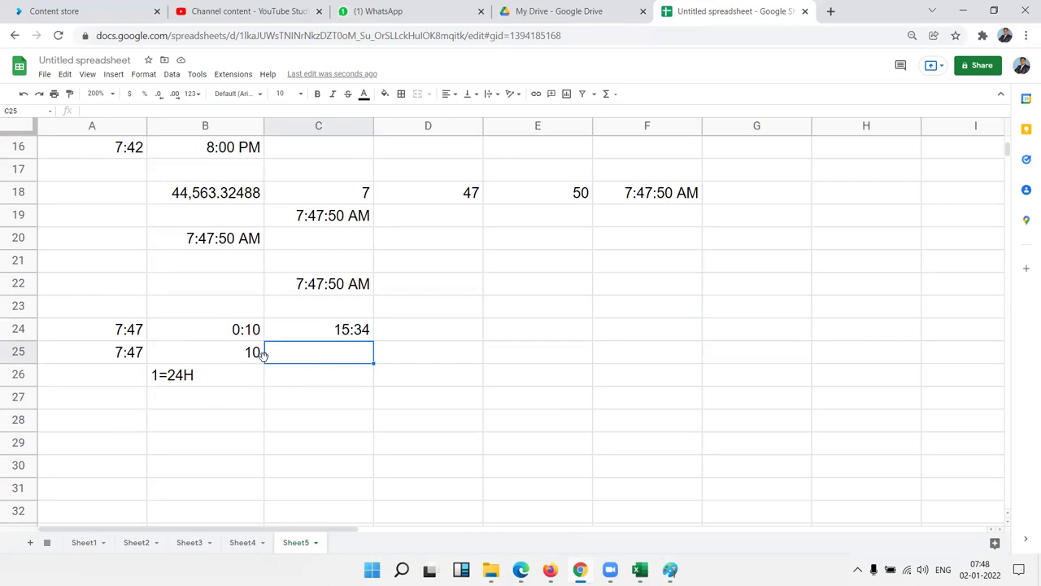
text(=A25+)
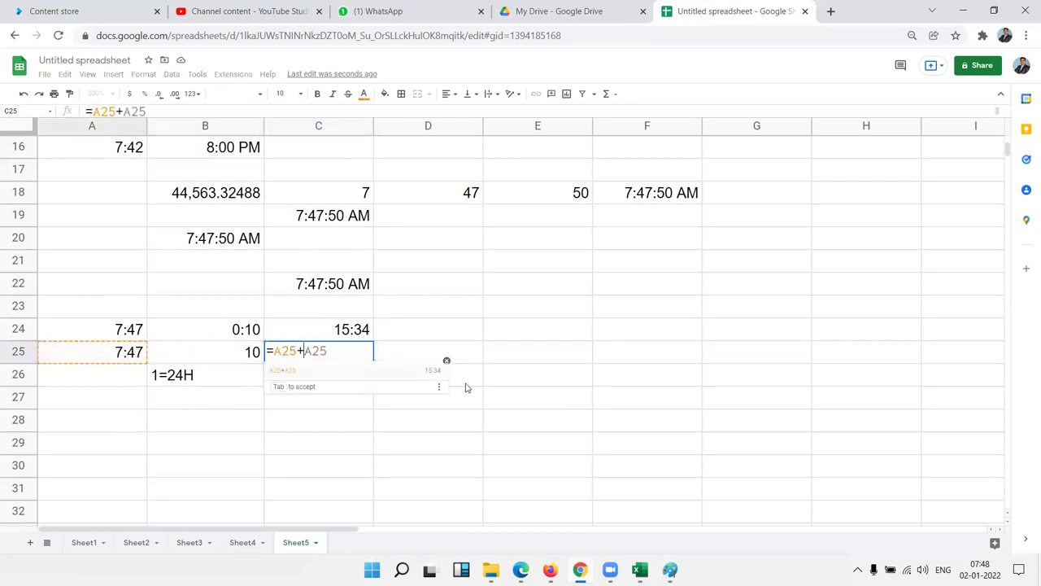
text(tim)
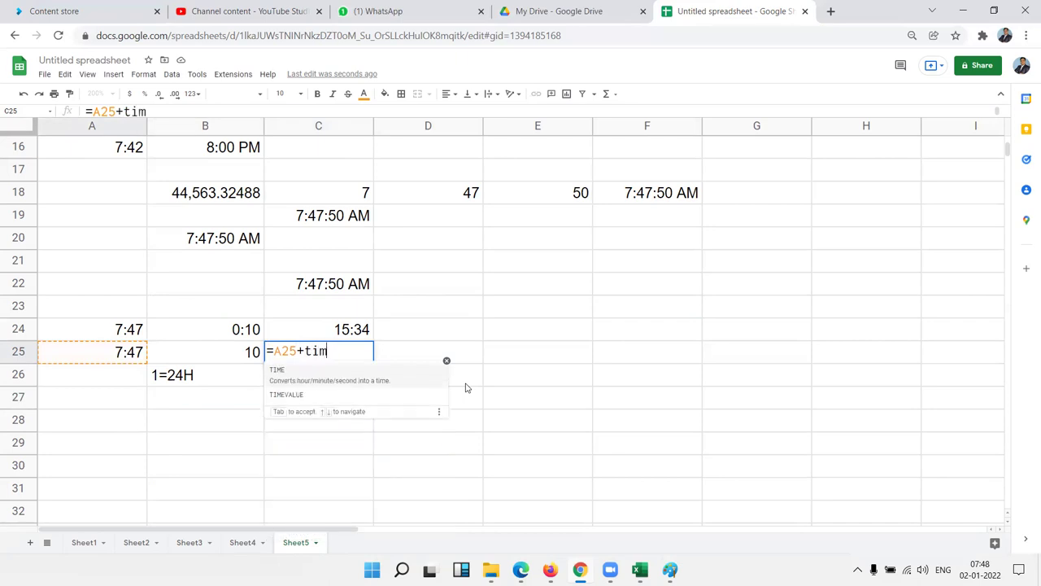
text(e)
text((0)
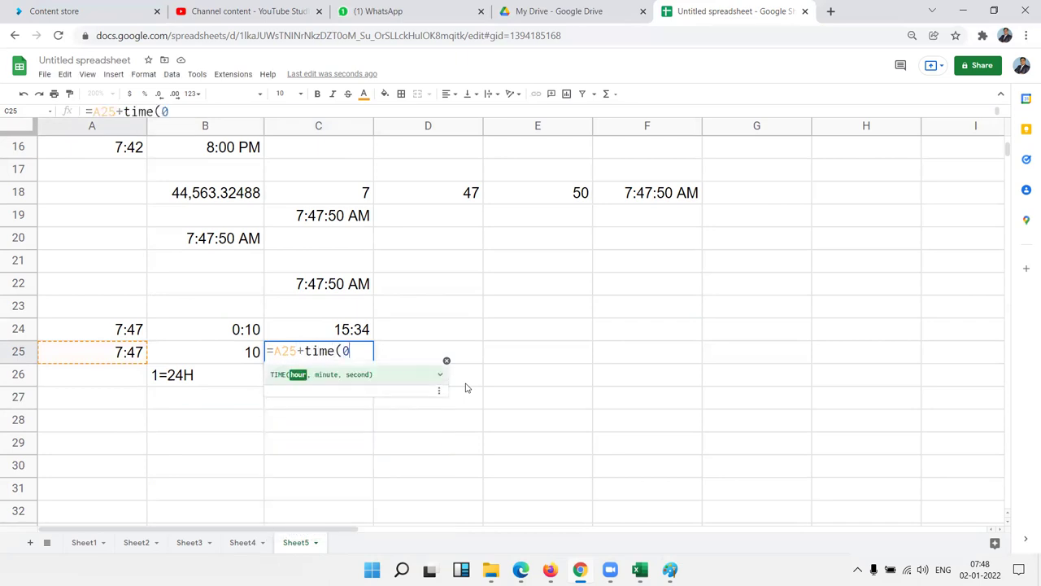
text(,10,0)
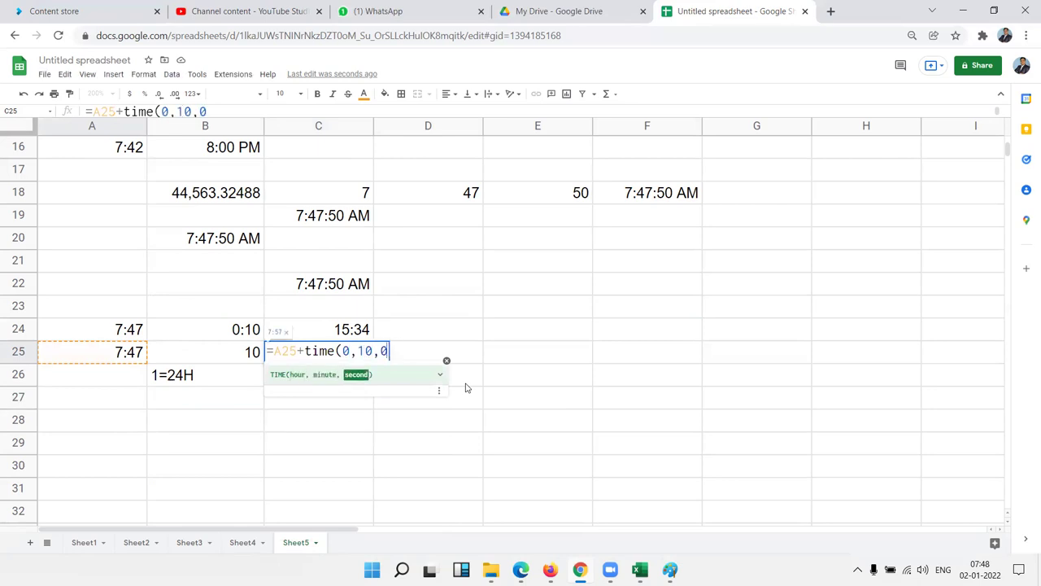
text())
key(Return)
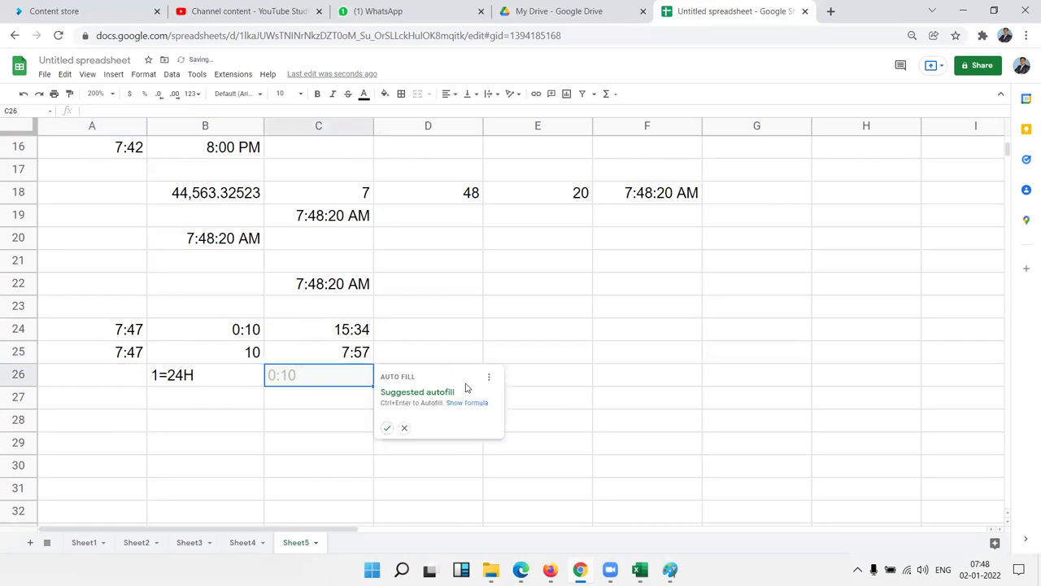
key(Escape)
key(Up)
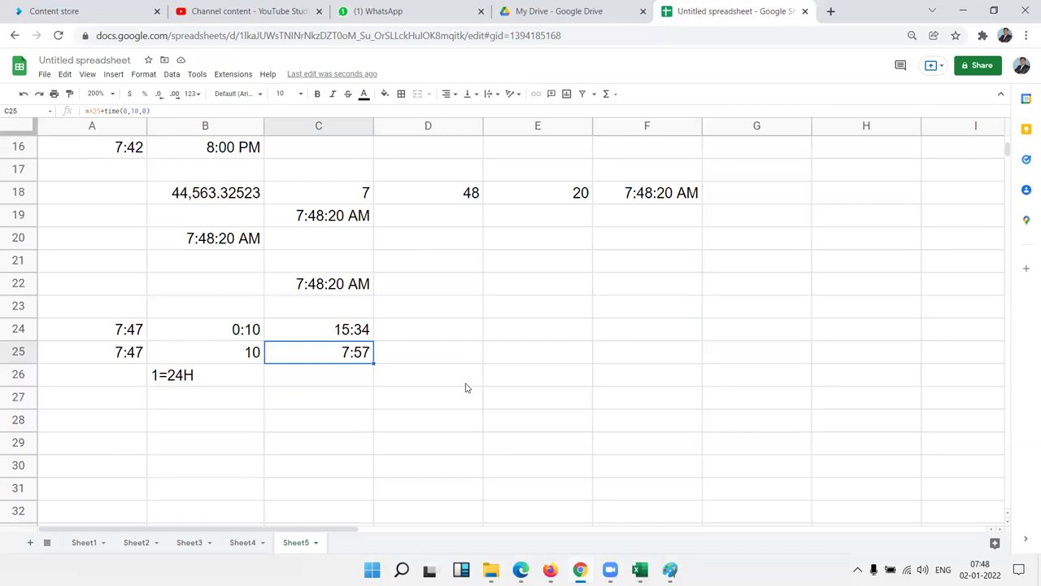
Select the example block A24:C25, then move down to the empty rows below.
key(Left)
key(Left)
key(Up)
key(shift+Right)
key(shift+Right)
key(shift+Down)
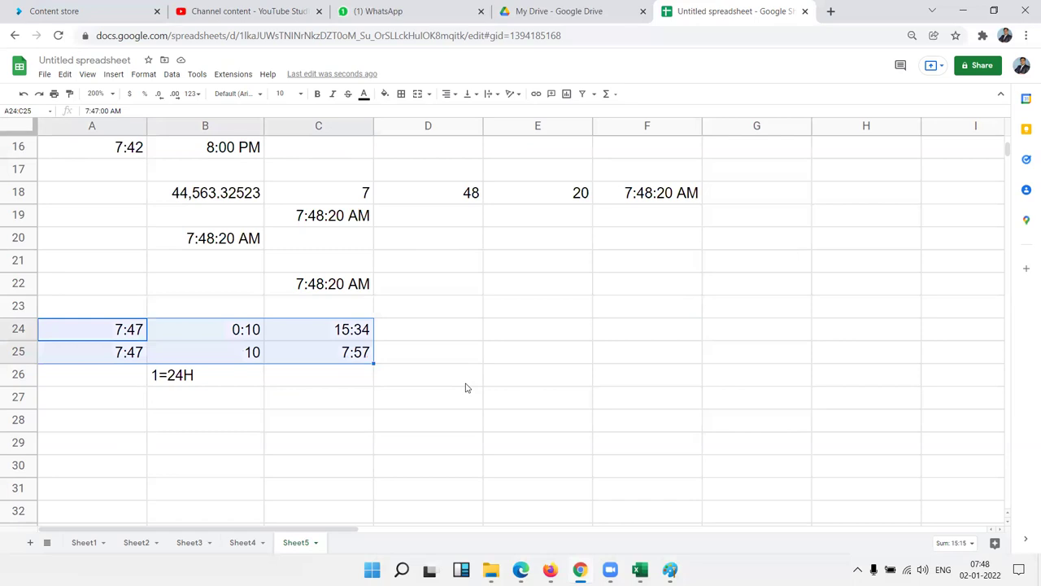
key(Down)
key(Down)
key(Down)
key(Down)
key(Down)
key(Down)
key(Down)
key(Down)
key(Down)
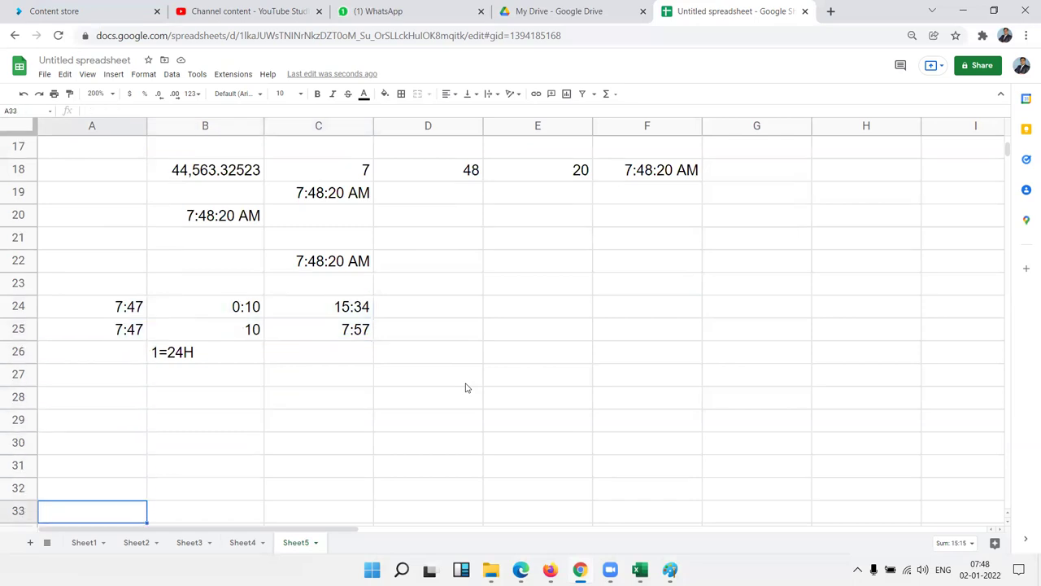
key(Down)
Enter a 9:00 start time in A29 and a 6:00 PM end time in B29.
key(Up)
key(Up)
key(Up)
key(Up)
key(Up)
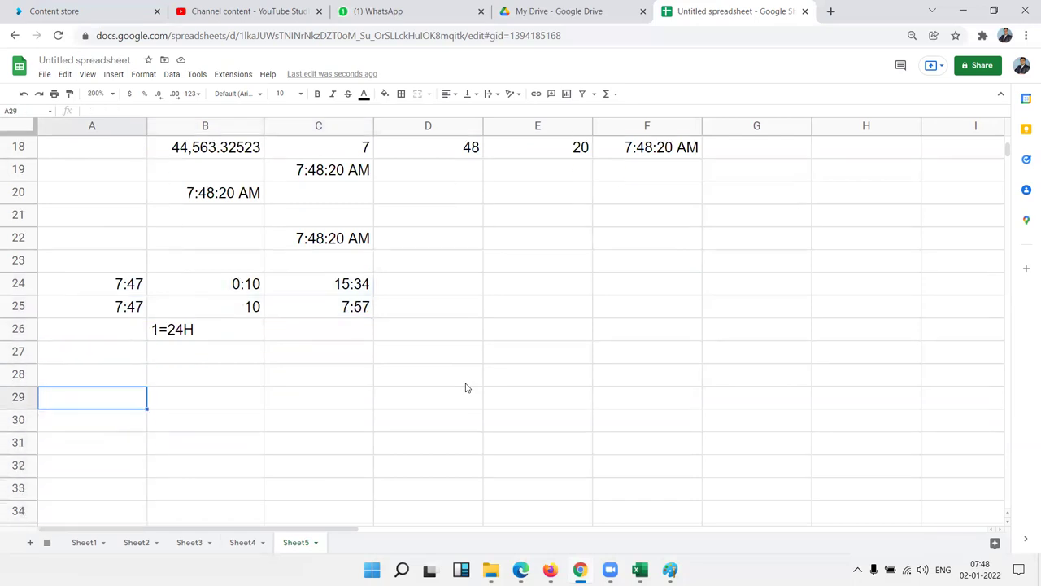
text(9:00)
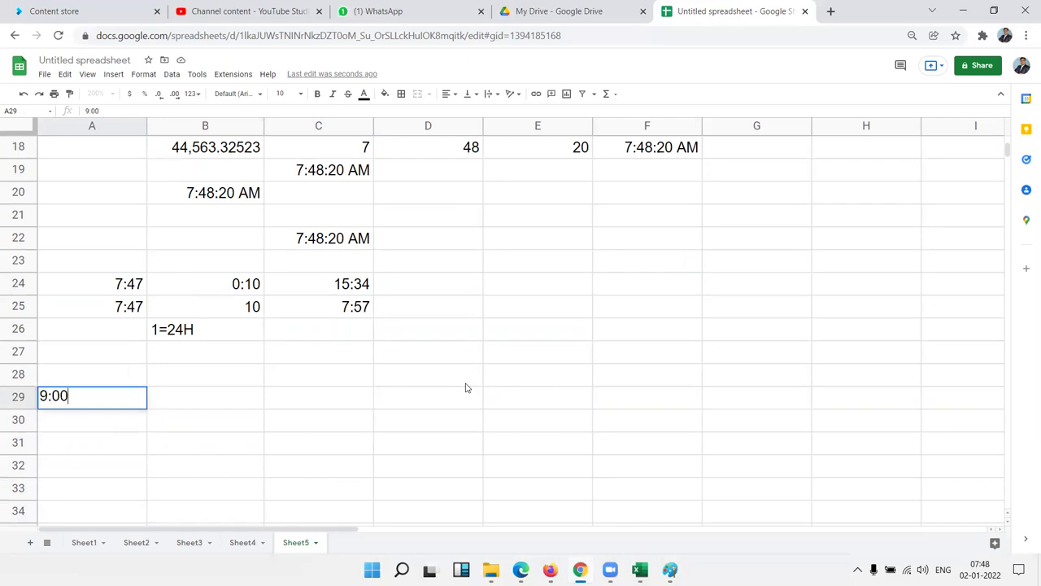
key(Tab)
text(6:00)
key(Tab)
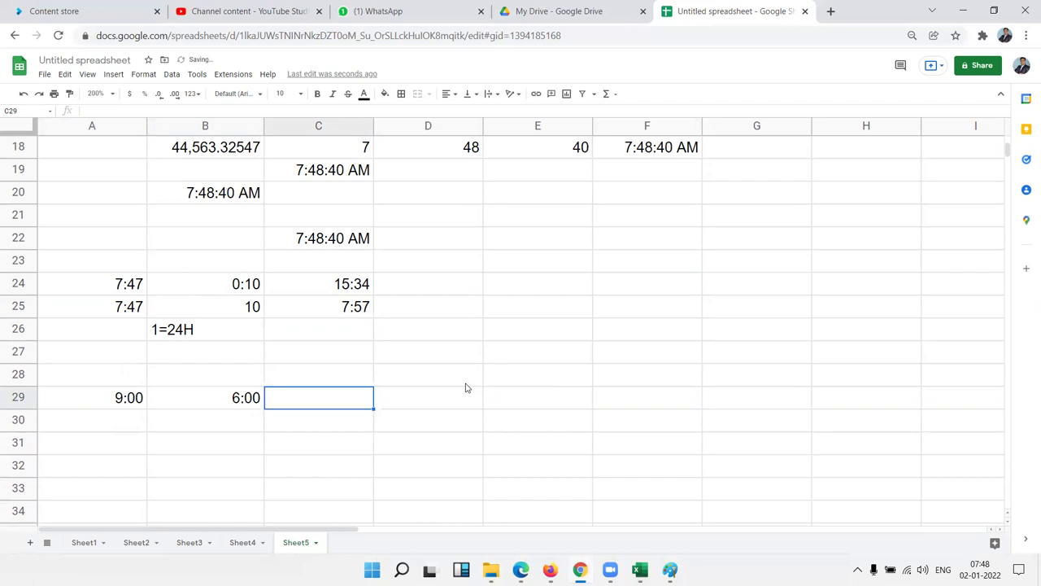
key(Left)
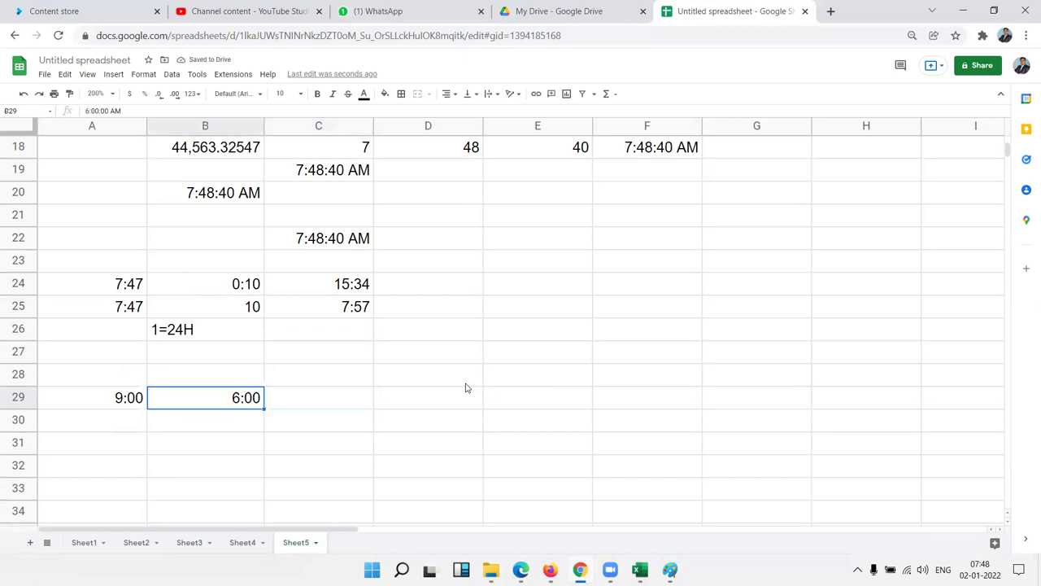
key(F2)
key(Left)
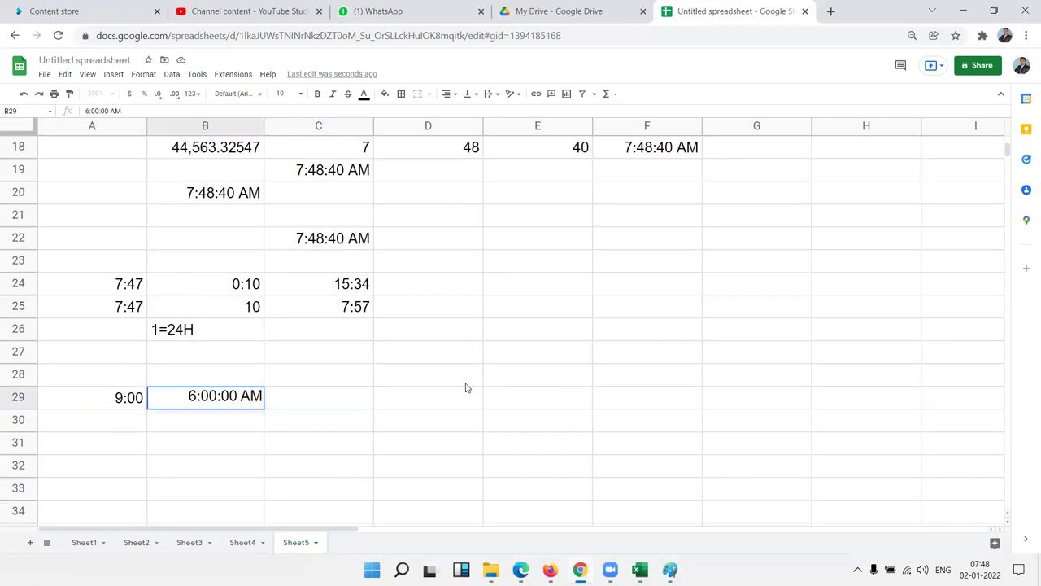
key(BackSpace)
text(p)
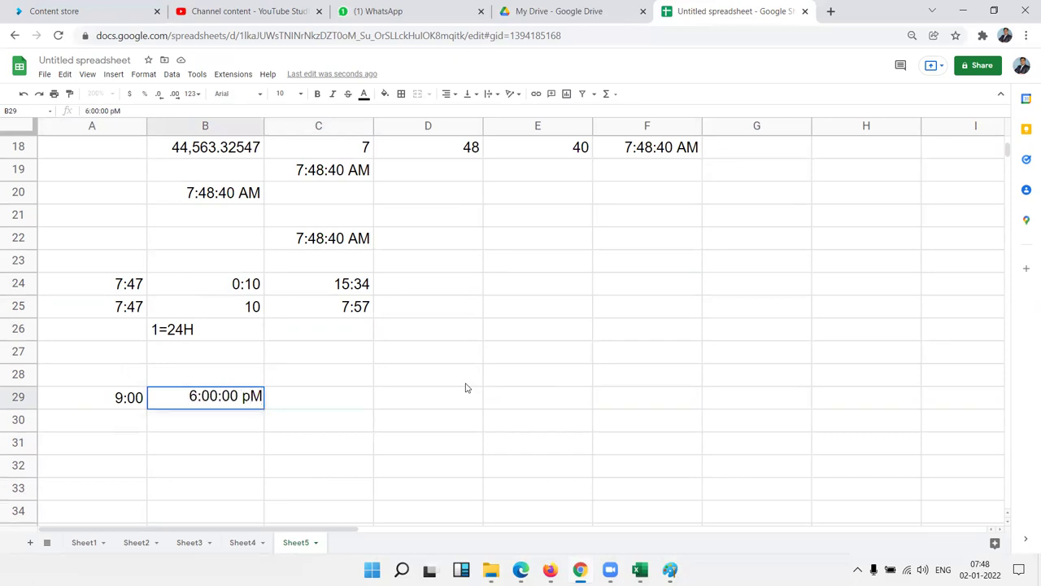
key(Return)
key(Up)
Compute the shift length in C29 with =B29-A29, giving 9:00.
key(Right)
text(=)
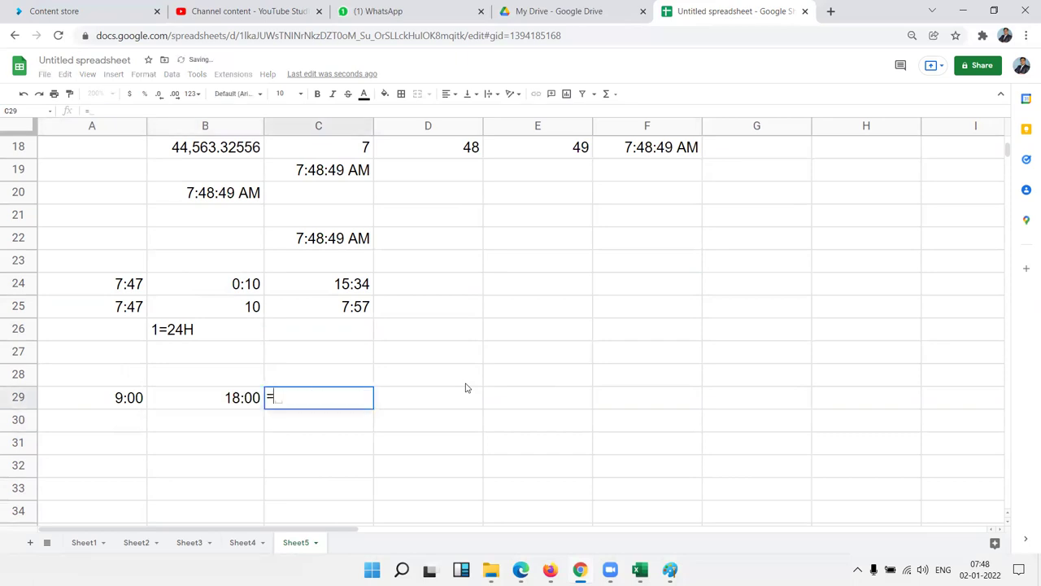
key(Left)
text(-)
key(Left)
key(Left)
key(Return)
key(Up)
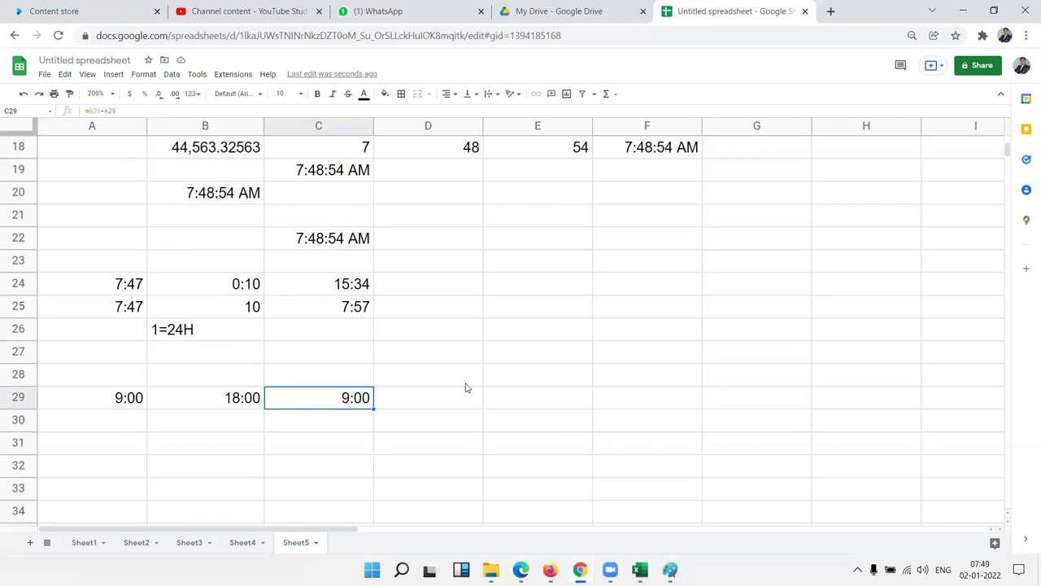
Enter the start date 2/1/22 in A30 and start time 14:00 in B30.
key(Down)
key(Left)
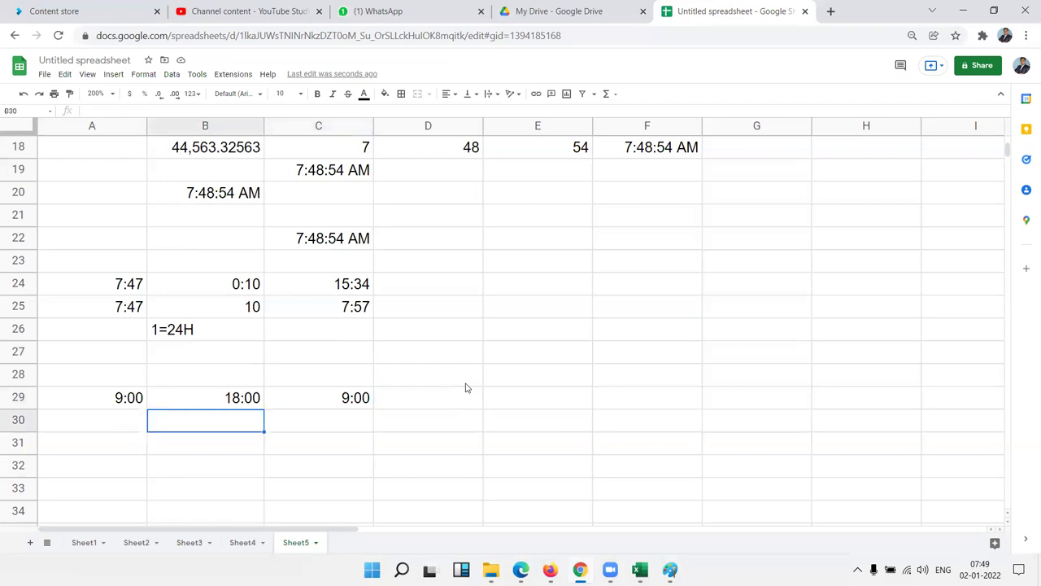
key(Left)
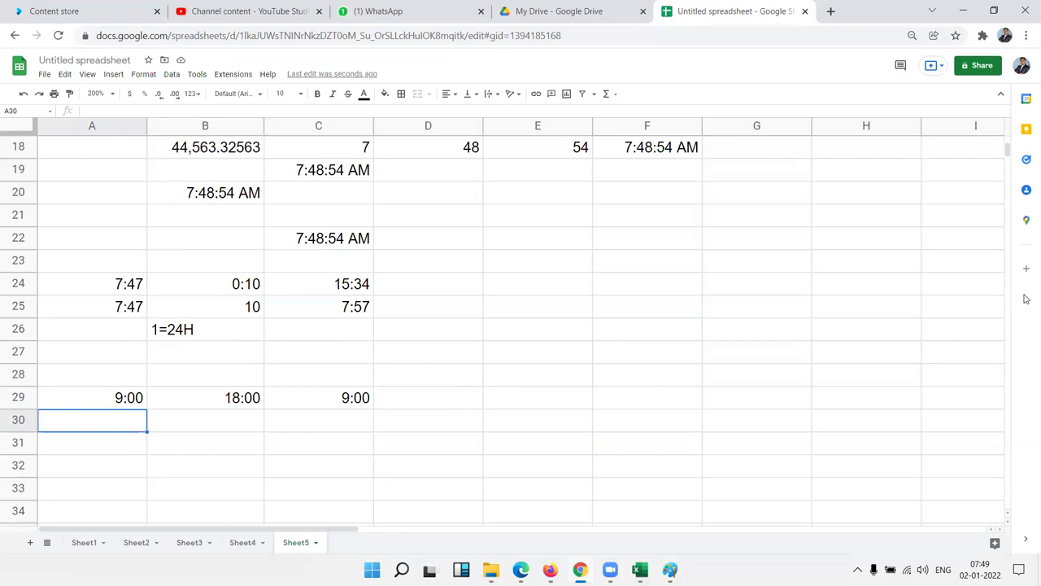
text(2/1)
text(/)
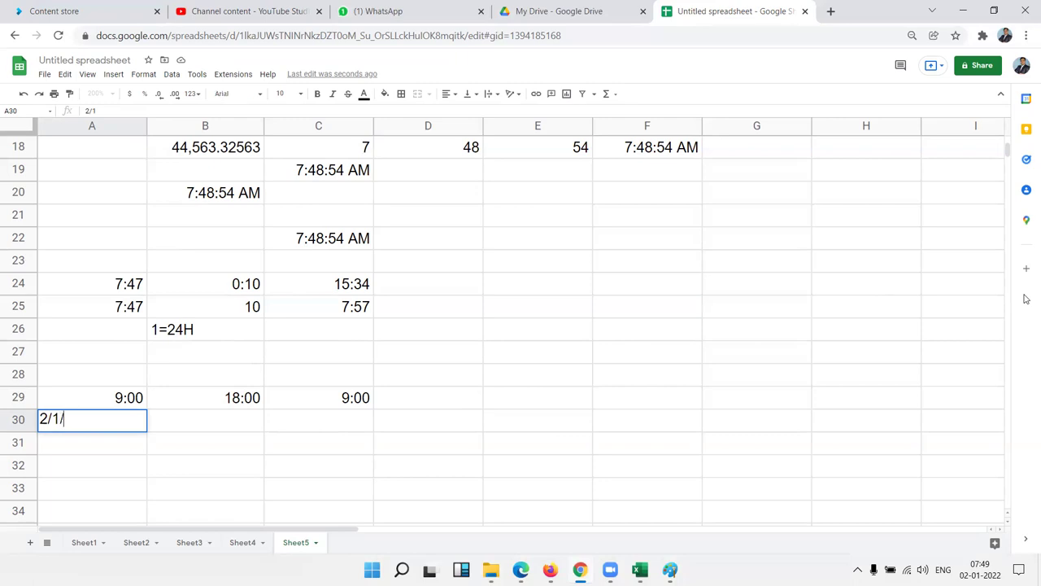
text(22)
key(Return)
key(Up)
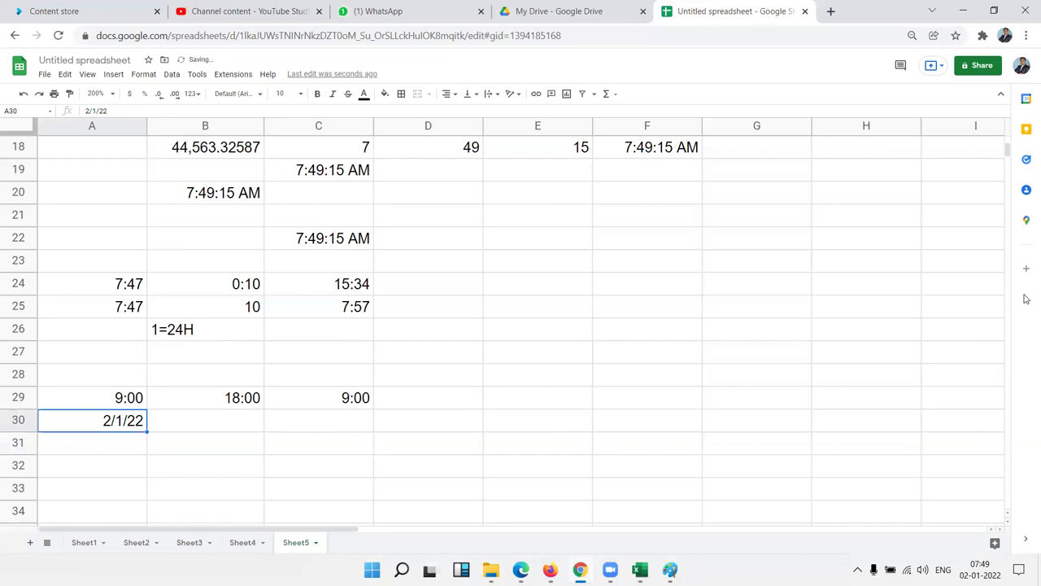
key(Right)
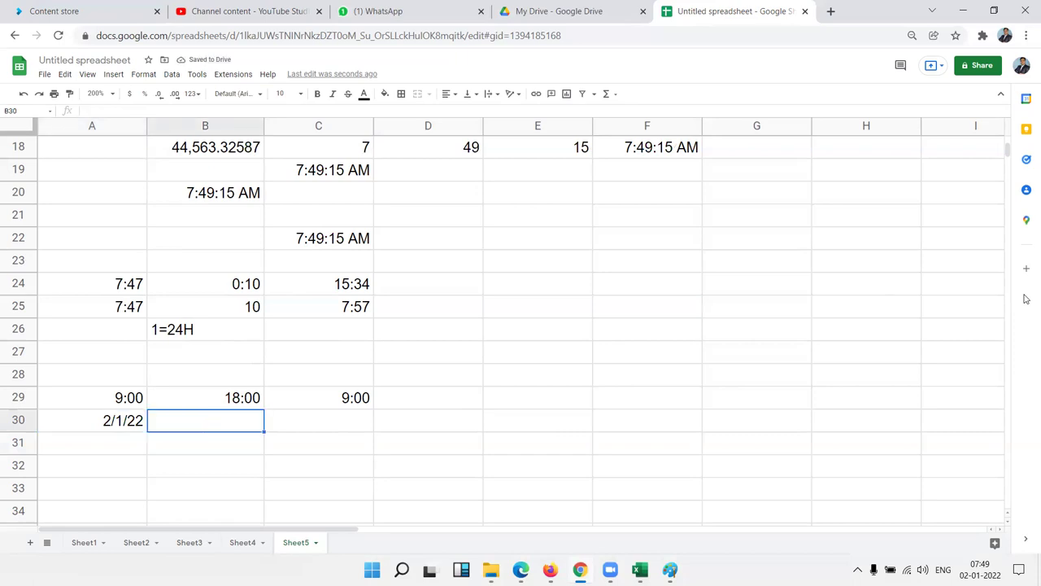
text(14:00)
key(Tab)
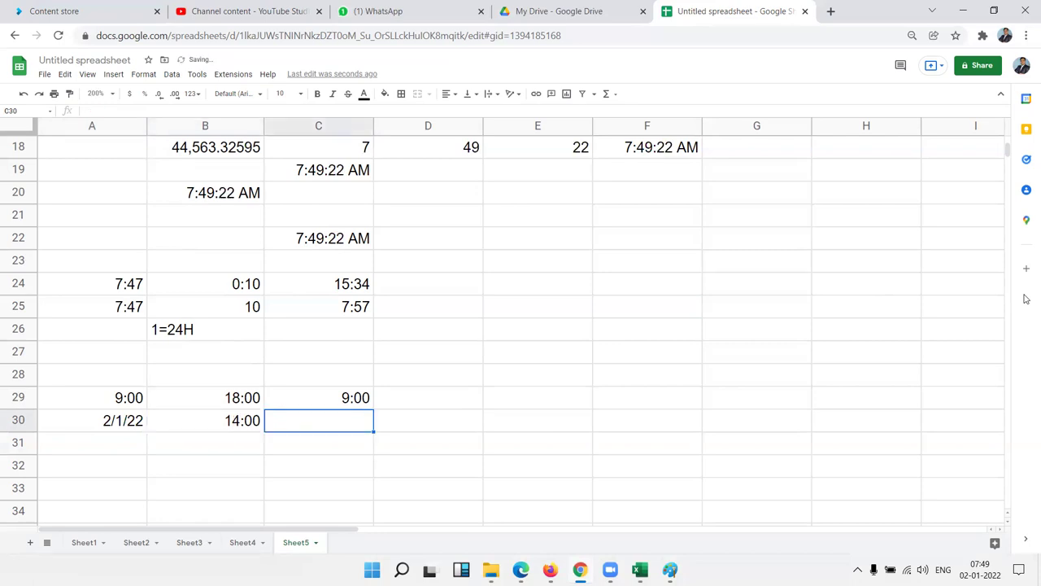
Enter the end date 3/1/22 in C30 and end time 3:00 in D30.
text(3/1)
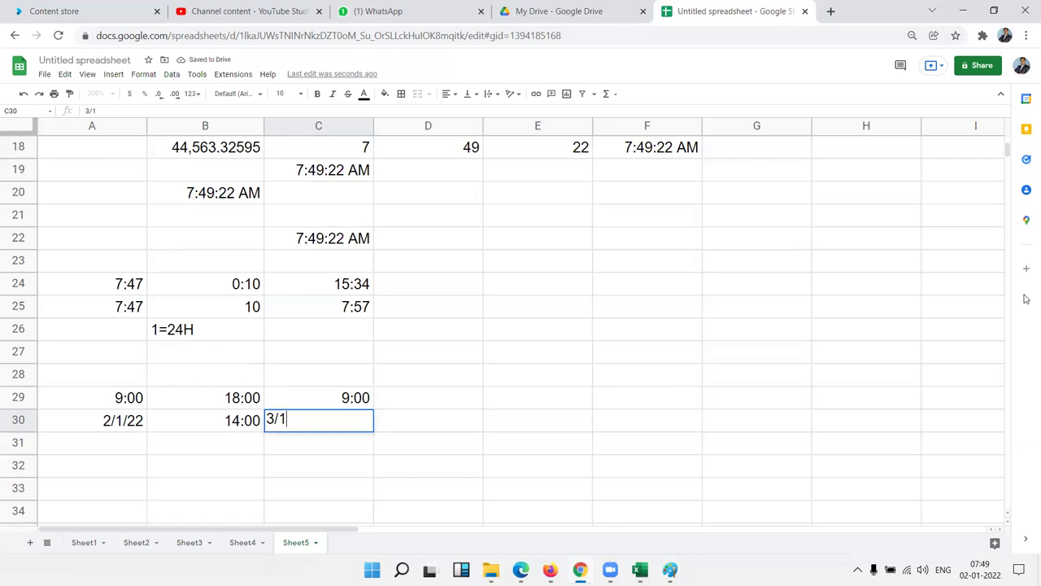
text(/22)
key(Tab)
text(8:00)
key(BackSpace)
key(BackSpace)
key(BackSpace)
key(BackSpace)
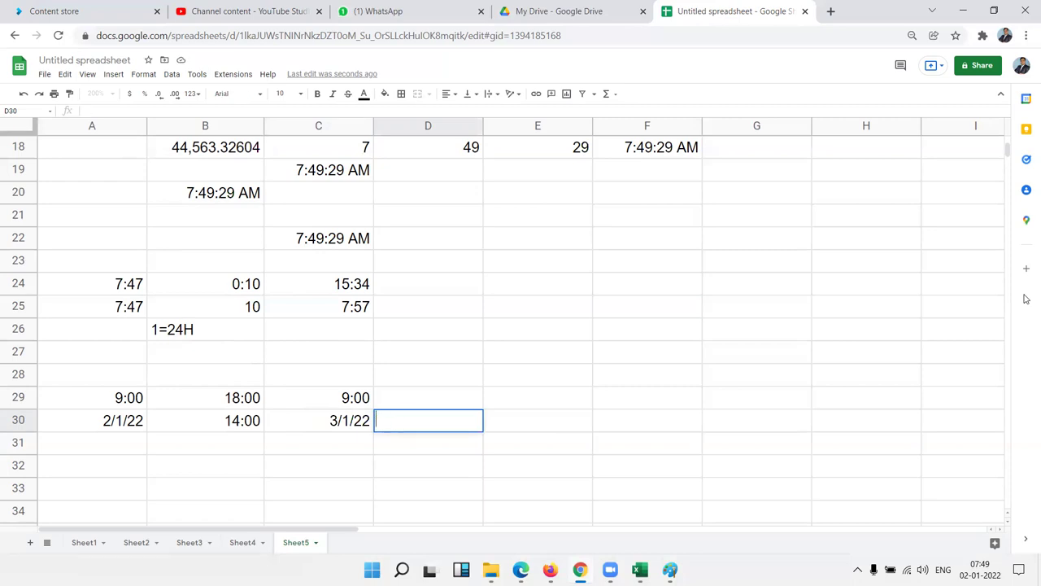
text(2)
key(BackSpace)
text(3:00)
key(Return)
key(Up)
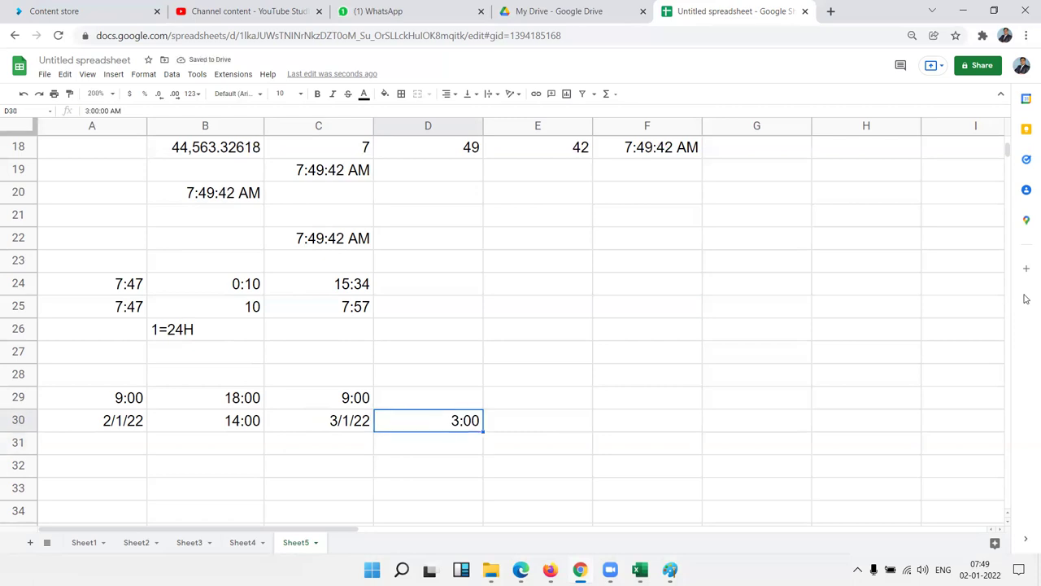
key(Left)
key(Left)
key(Left)
key(Right)
key(Right)
key(Right)
key(Left)
key(Left)
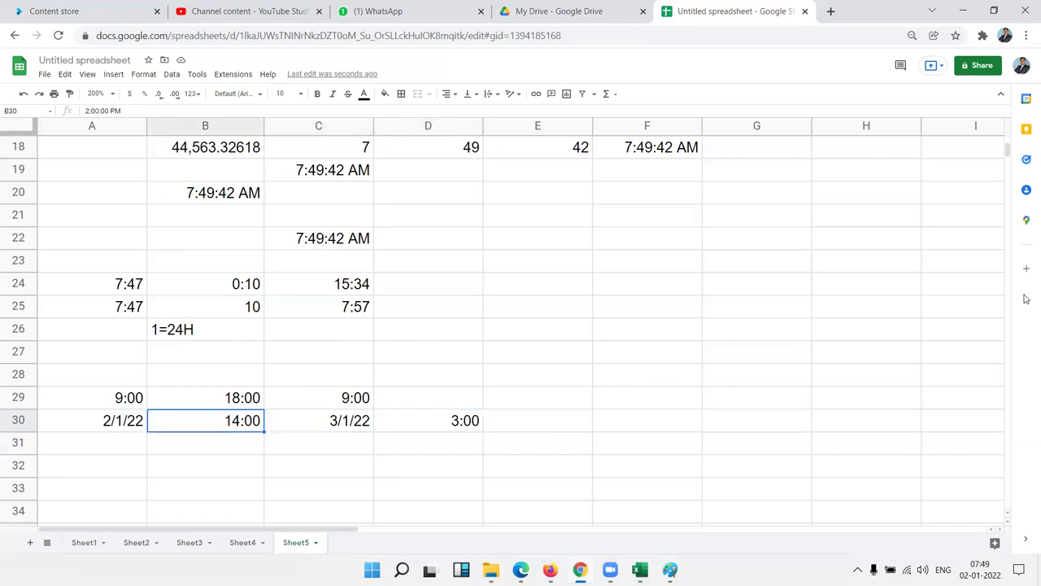
Combine the start date and time in B31 with =A30+B30, and format A30 as 2/1/2022.
key(Down)
text(=)
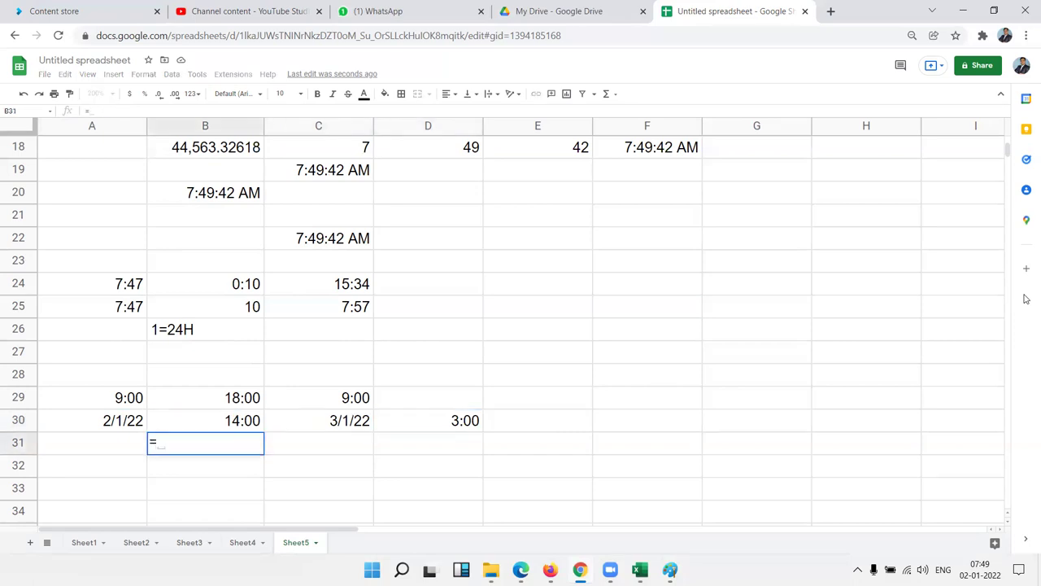
key(Up)
key(Left)
text(+)
key(Up)
key(Return)
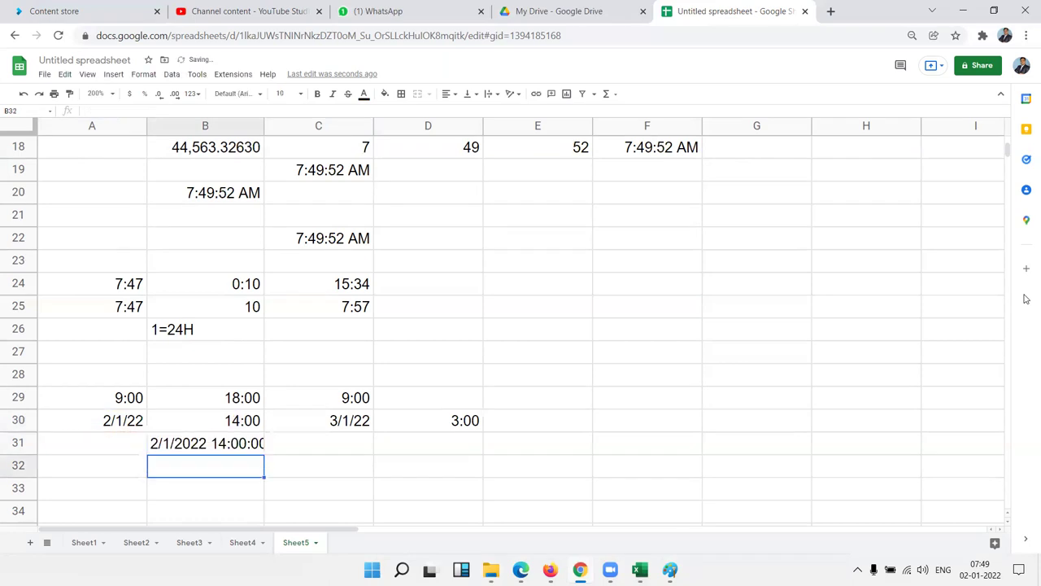
key(Up)
key(Up)
key(Left)
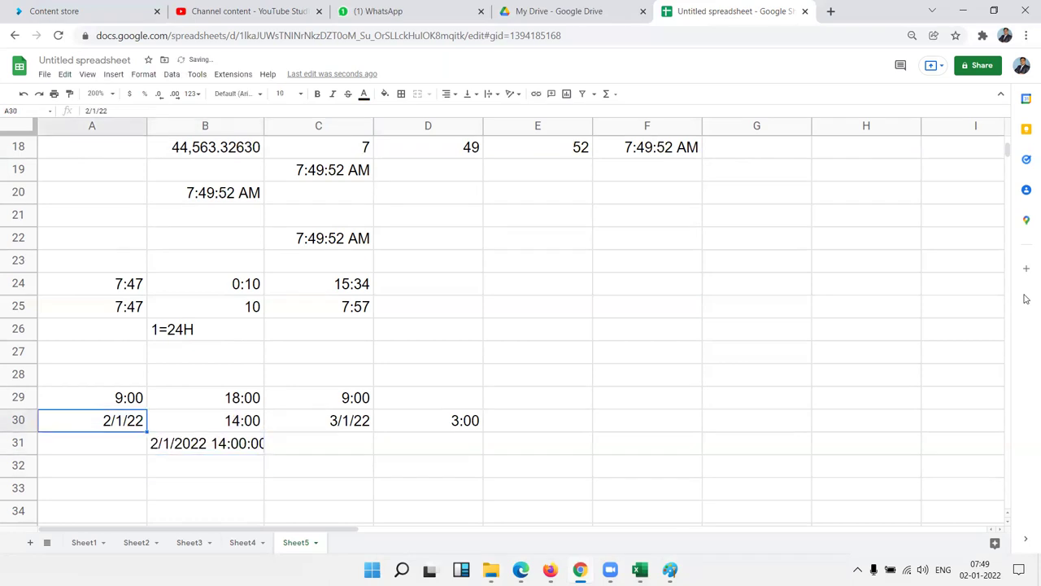
key(ctrl+shift+3)
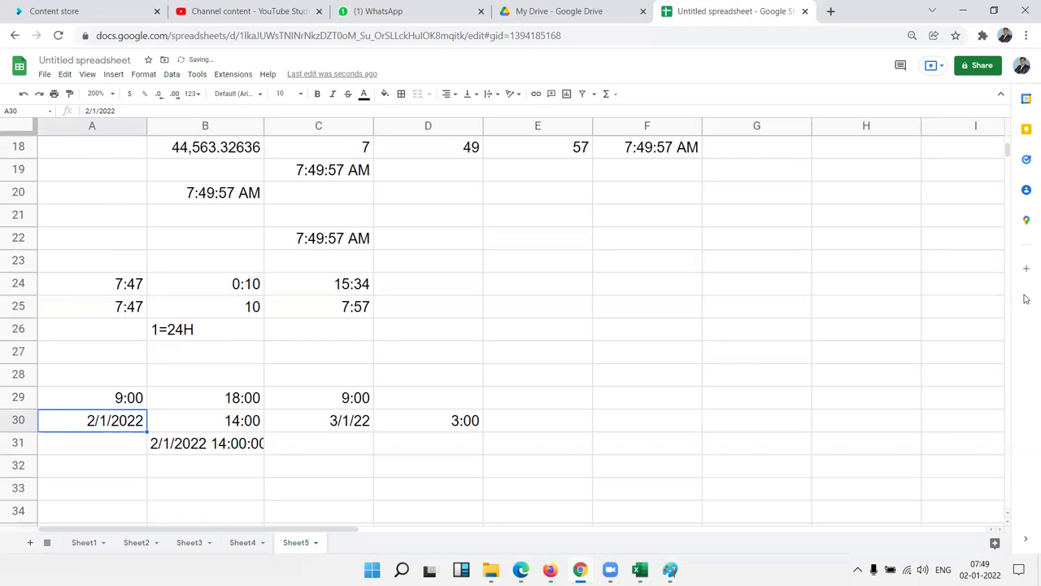
Combine the end date and time in C31 with =C30+D30.
click(355, 427)
click(350, 451)
text(=C30+)
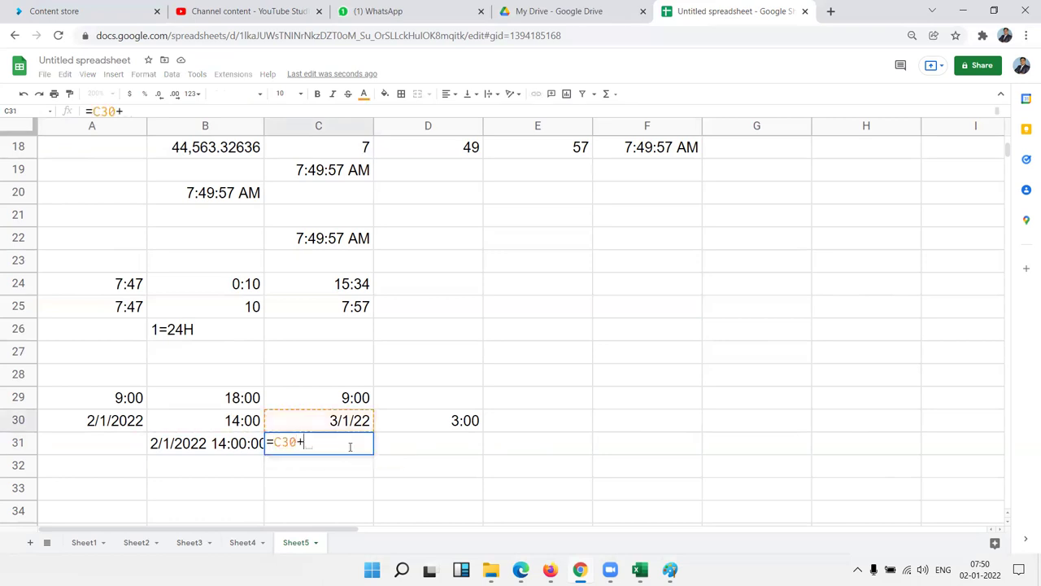
key(Right)
key(Up)
key(Up)
key(Down)
key(Return)
key(Right)
key(Up)
Compute the elapsed time in D31 with =C31-B31, giving 27.54166667.
text(=)
key(Left)
text(-)
key(Left)
key(Left)
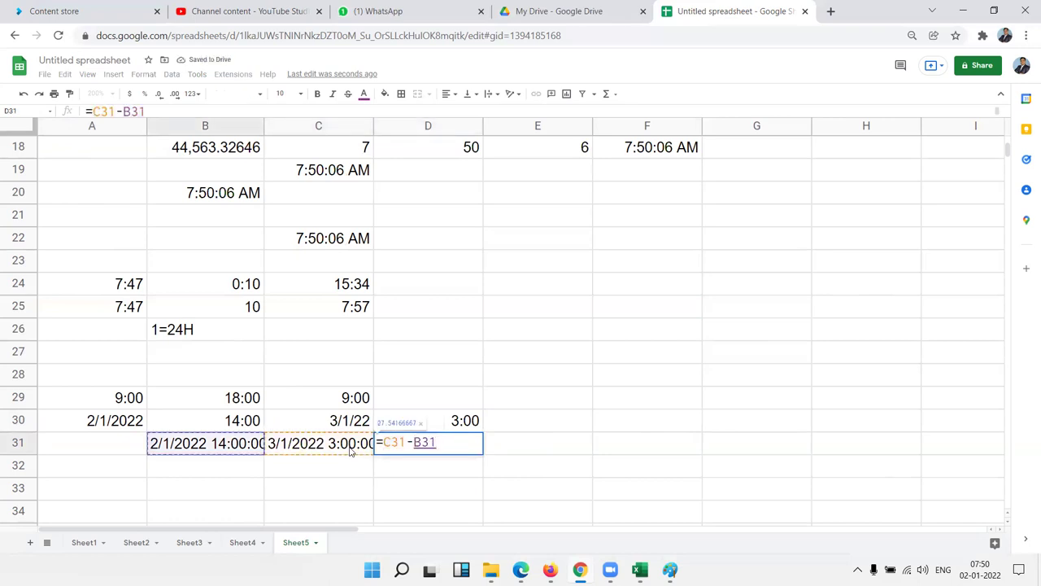
key(Return)
key(Up)
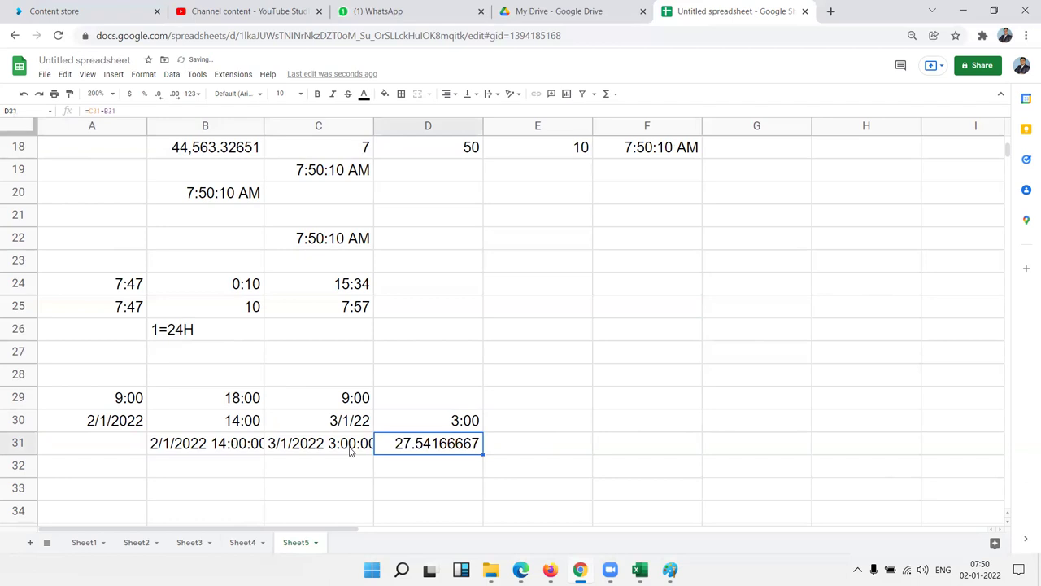
key(Left)
key(Left)
key(Left)
key(Up)
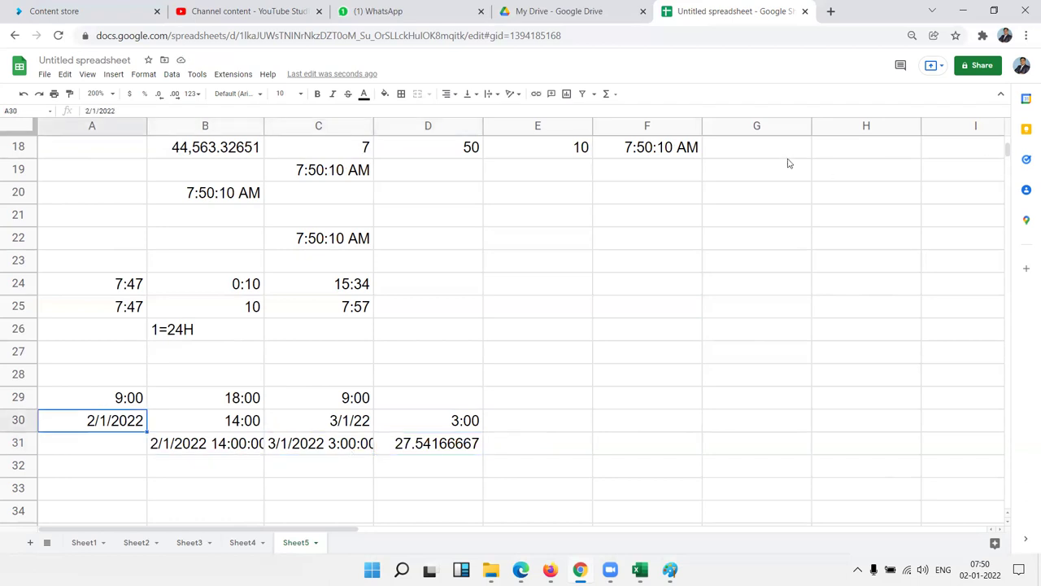
Change the start date in A30 to 1/2/2021 and the end date in C30 to 1/3/22.
text(1)
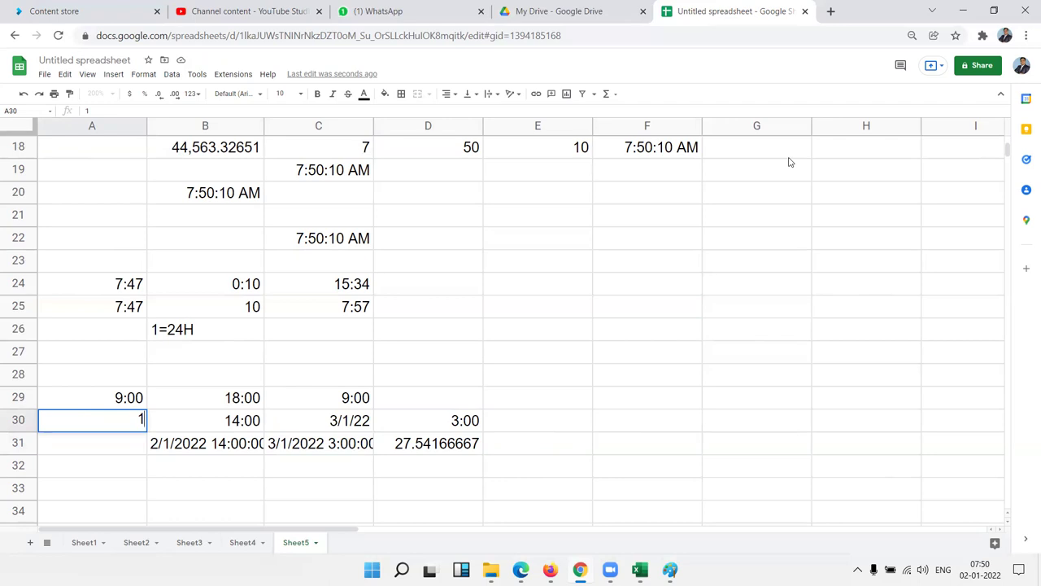
key(Escape)
text(1)
text(/2/2021)
key(Return)
key(Up)
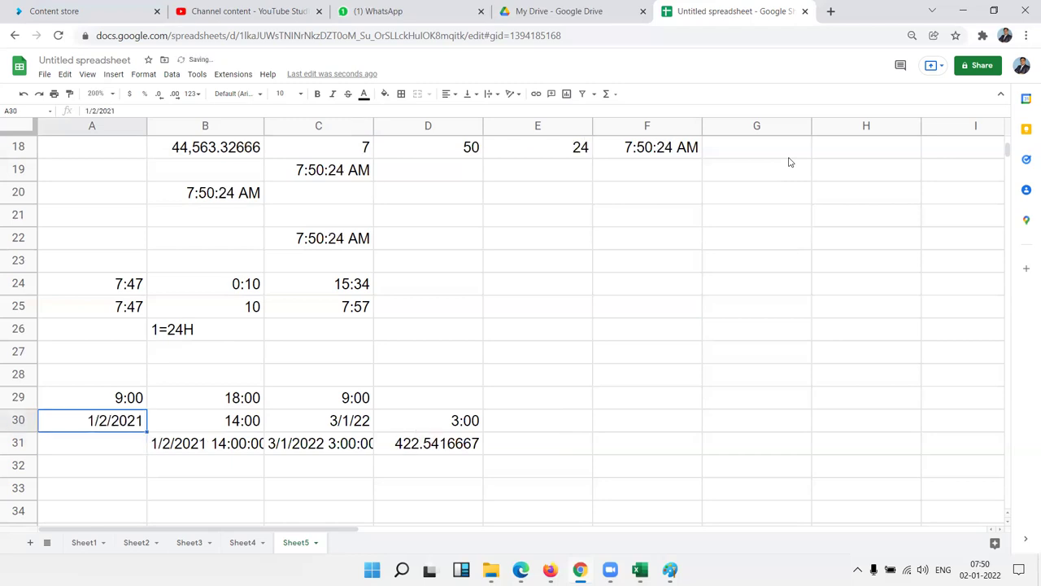
key(Right)
key(Right)
key(Right)
key(Left)
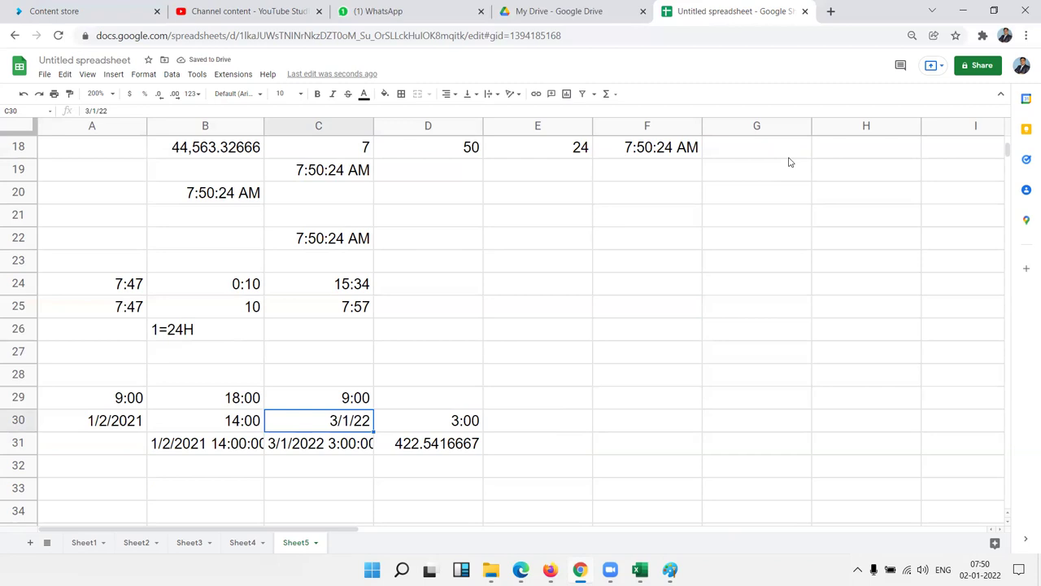
text(1/3/)
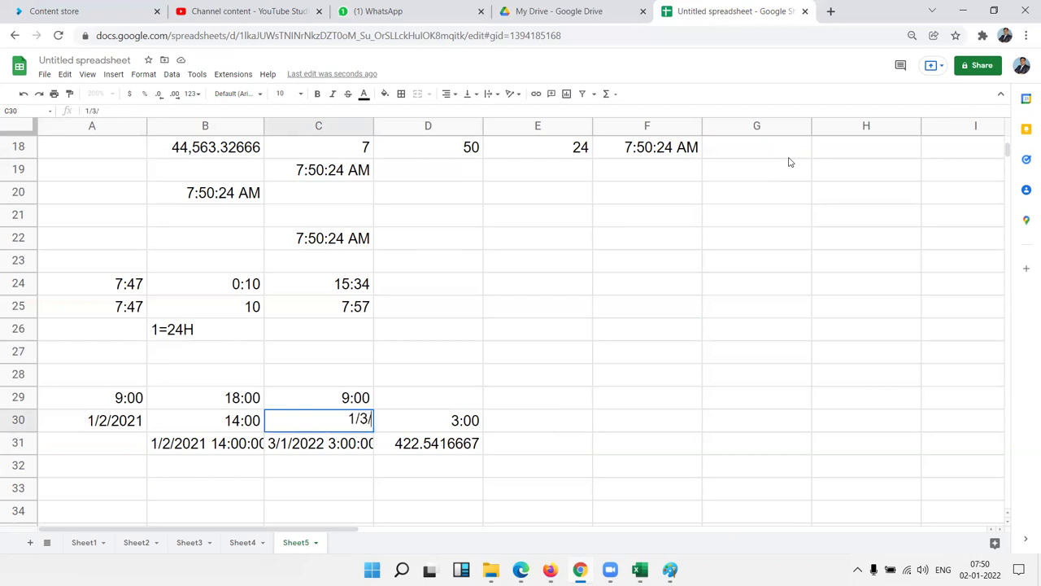
text(21)
key(BackSpace)
text(2)
key(Return)
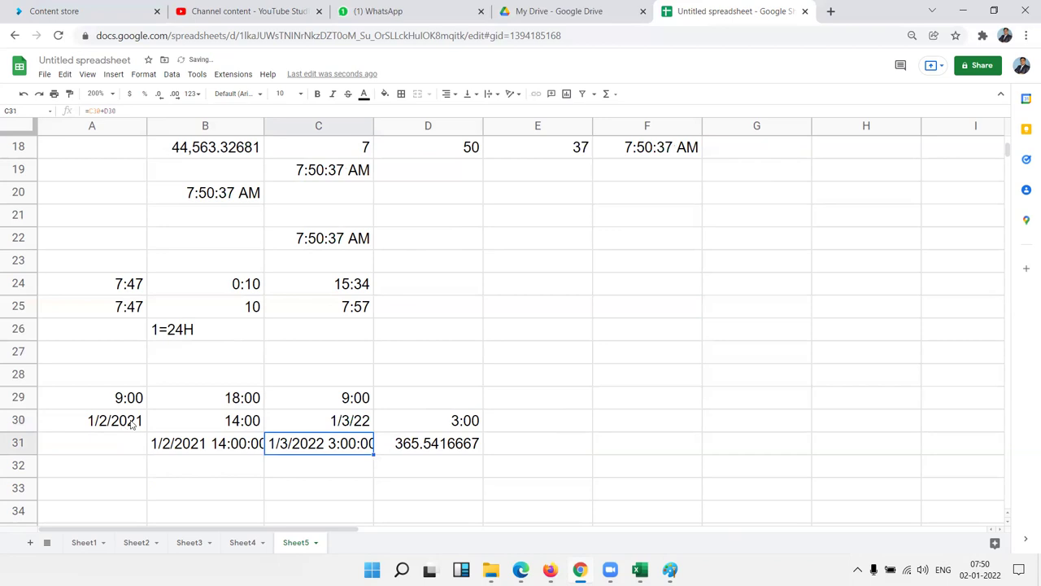
Correct the start date to 1/2/2022 so D31 shows 0.5416666667.
double_click(131, 425)
key(BackSpace)
text(2)
key(Return)
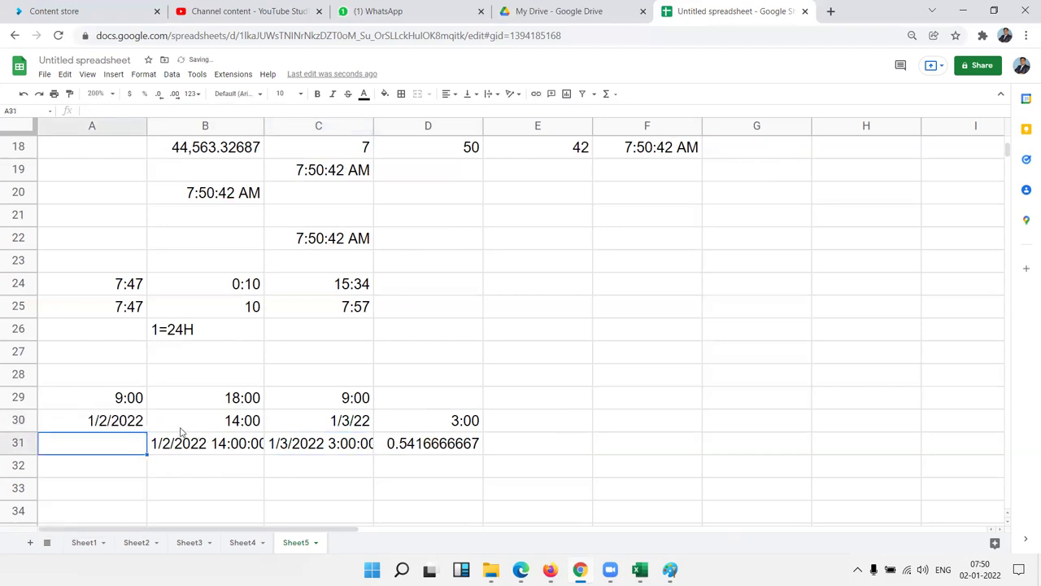
click(129, 426)
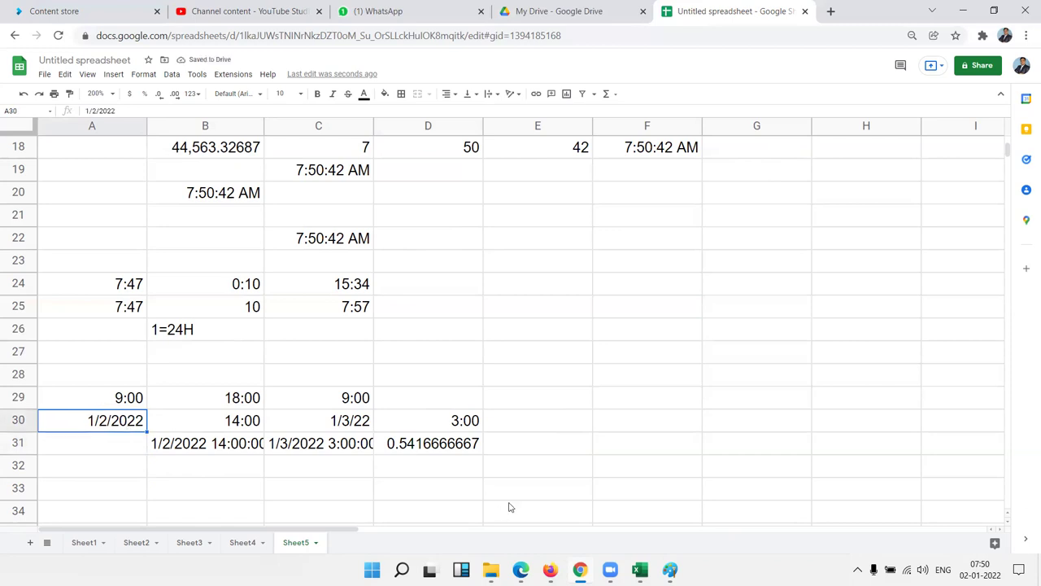
click(431, 455)
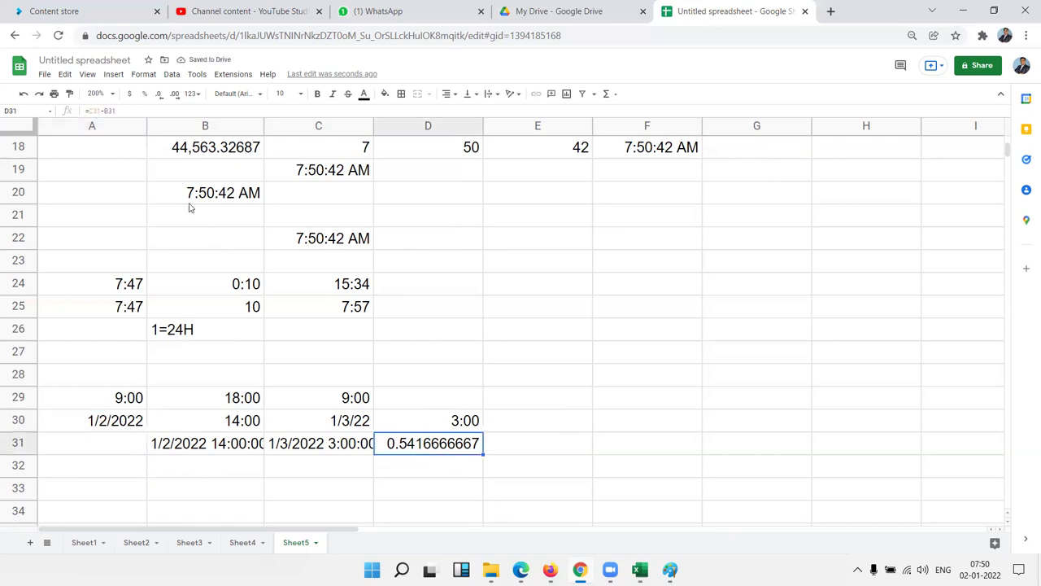
Apply the Duration format to D31 so it reads 13:00:00, then review the results.
click(193, 94)
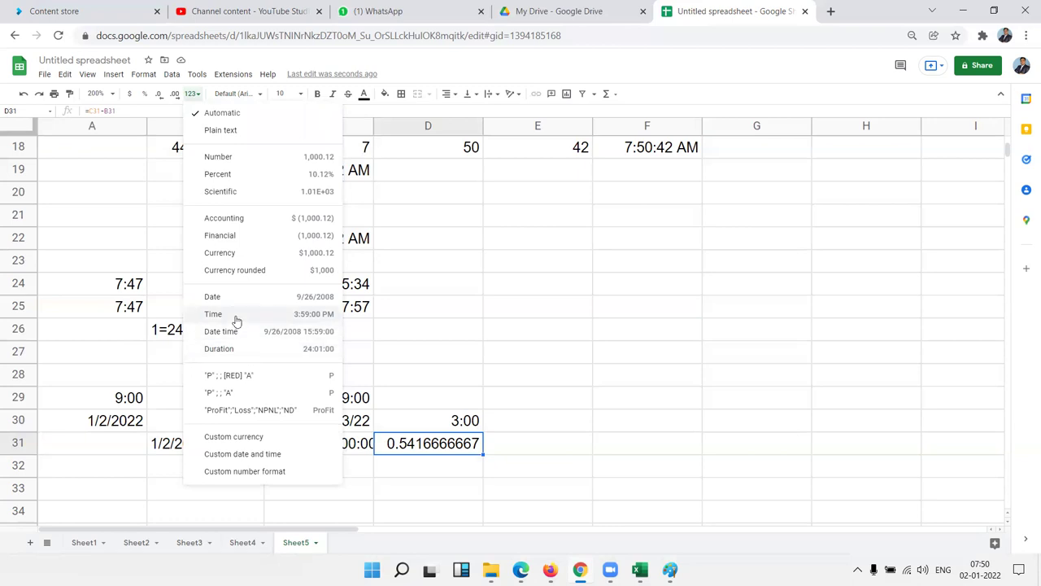
click(236, 350)
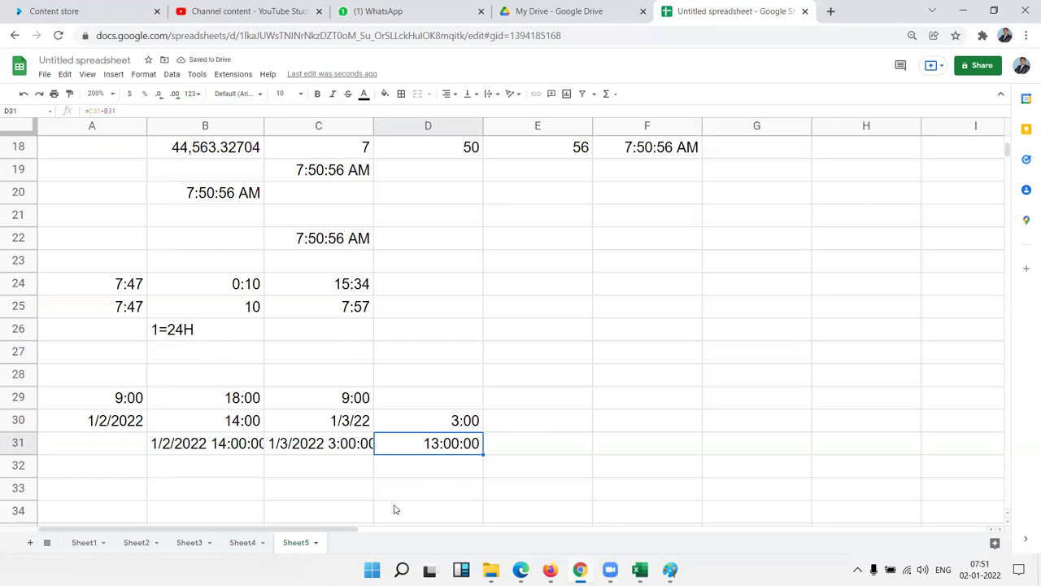
mouse_move(444, 448)
mouse_down()
mouse_move(249, 441)
mouse_move(132, 341)
mouse_up()
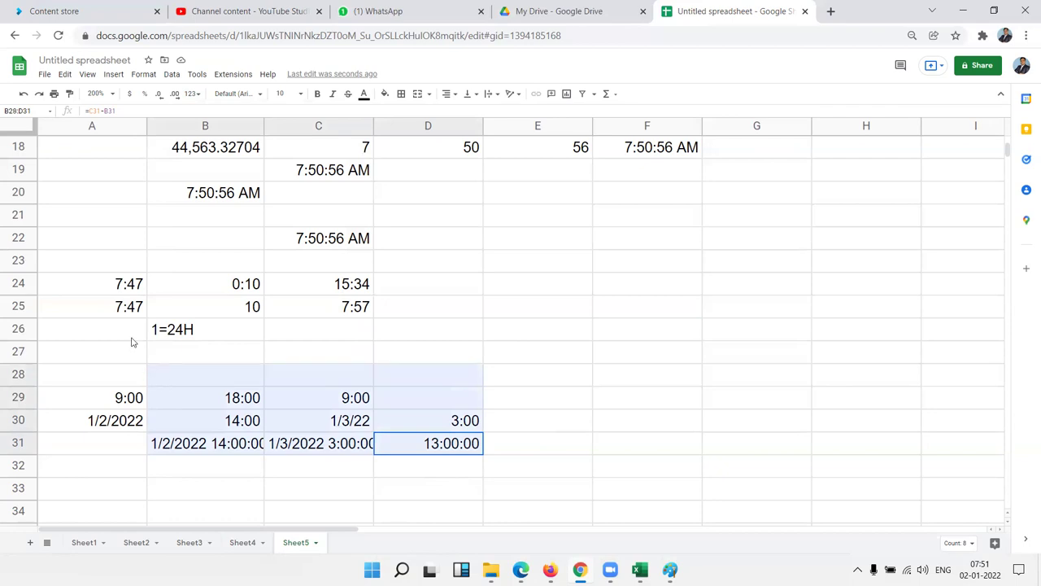
click(542, 359)
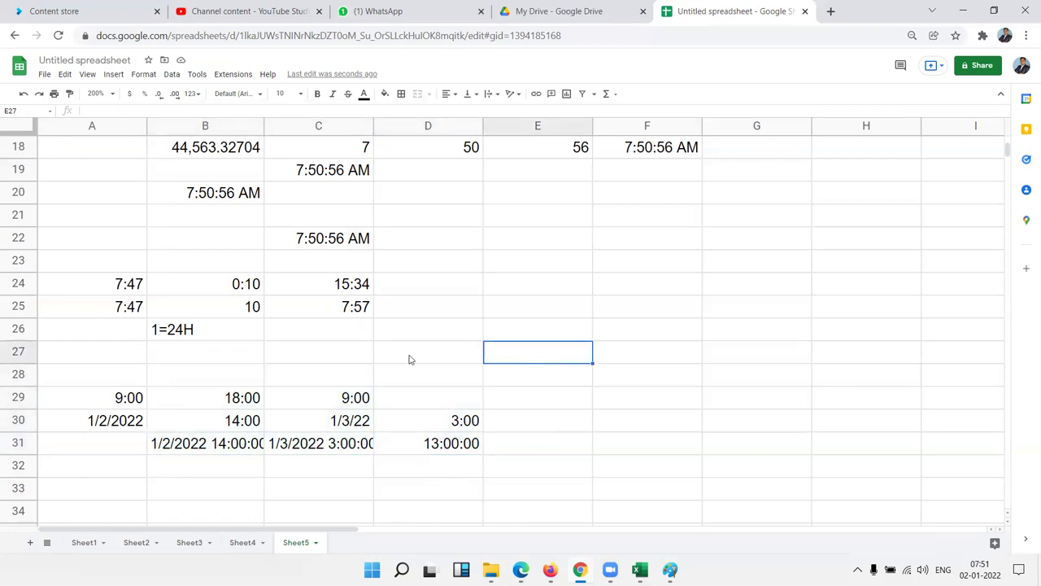
scroll(409, 359, down, 2)
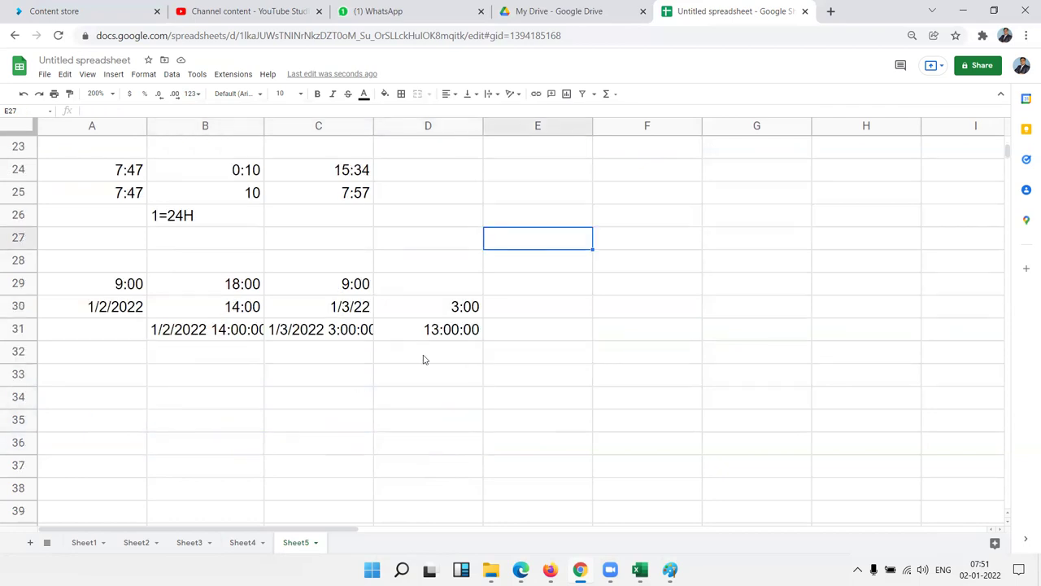
scroll(360, 359, up, 2)
scroll(360, 358, down, 2)
scroll(361, 362, down, 2)
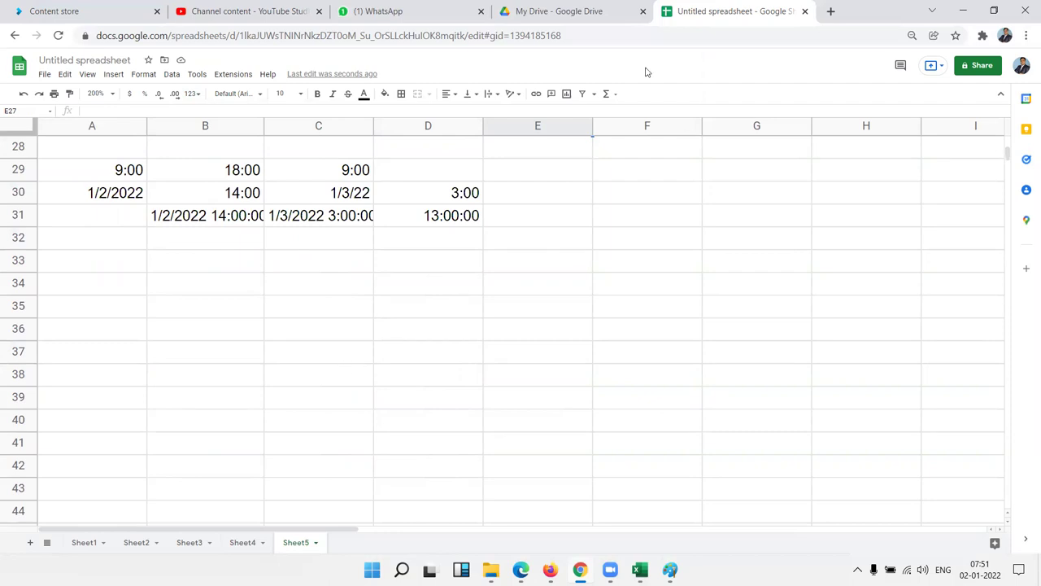
click(579, 372)
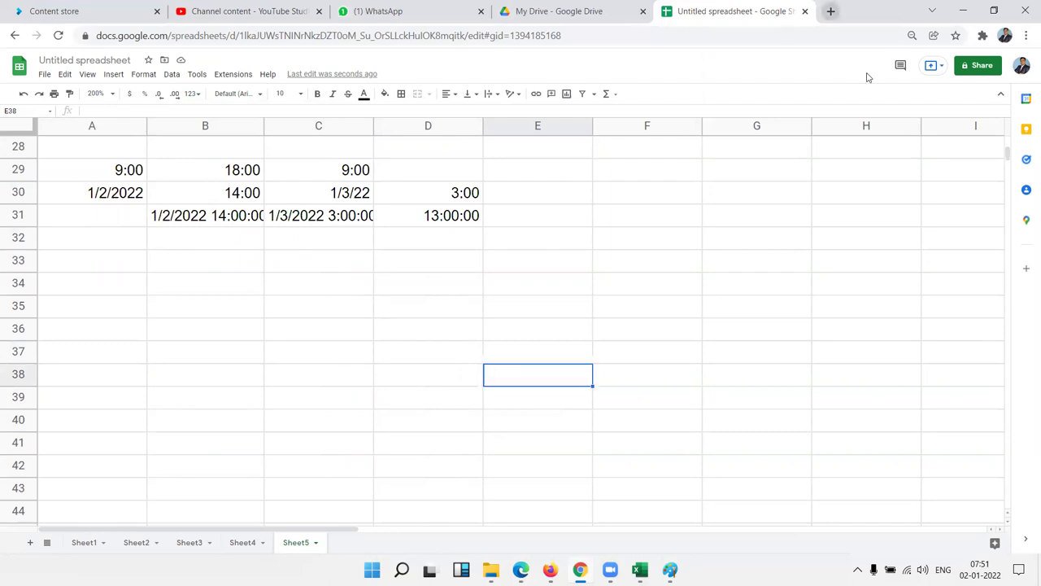
Load the EXCEL MIS TRAINING Google Play page in a new tab, then show the desktop.
key(ctrl+t)
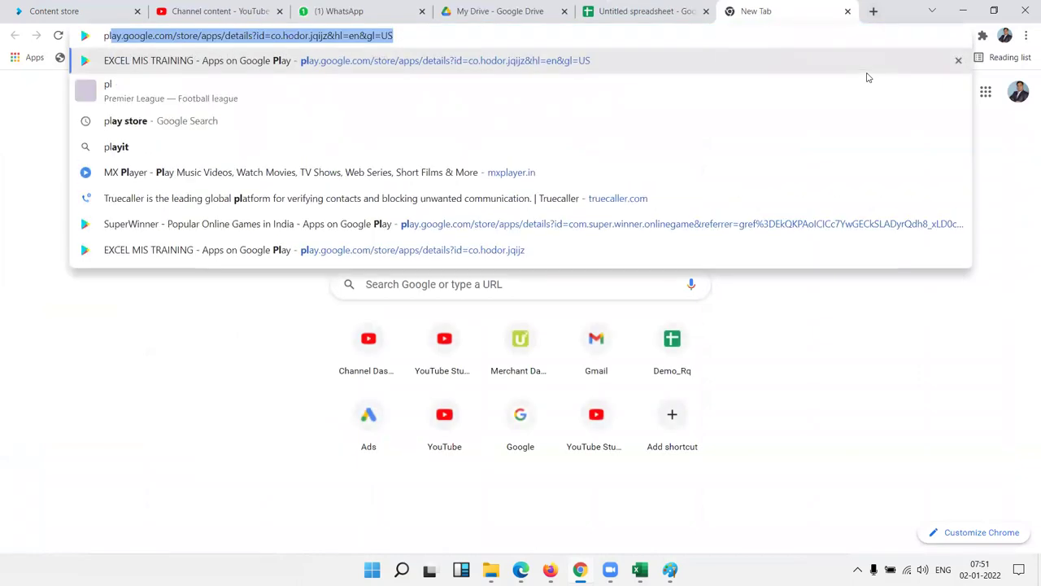
key(Return)
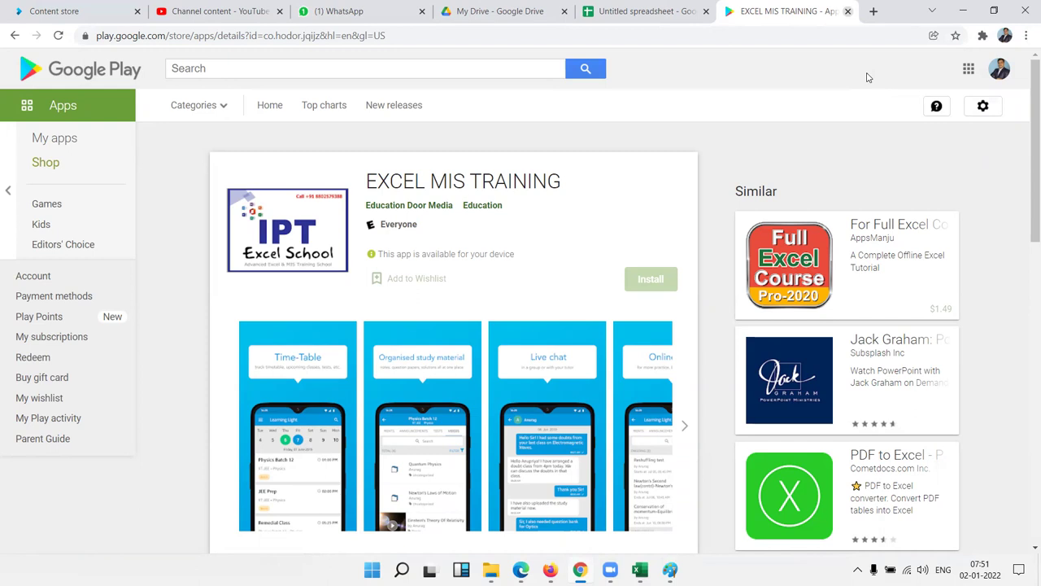
key(super+d)
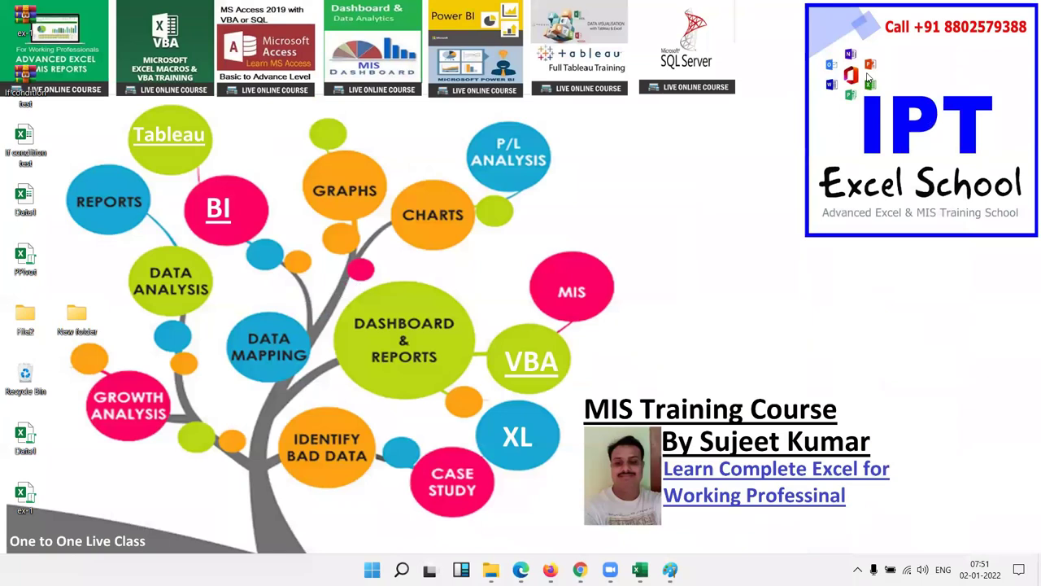